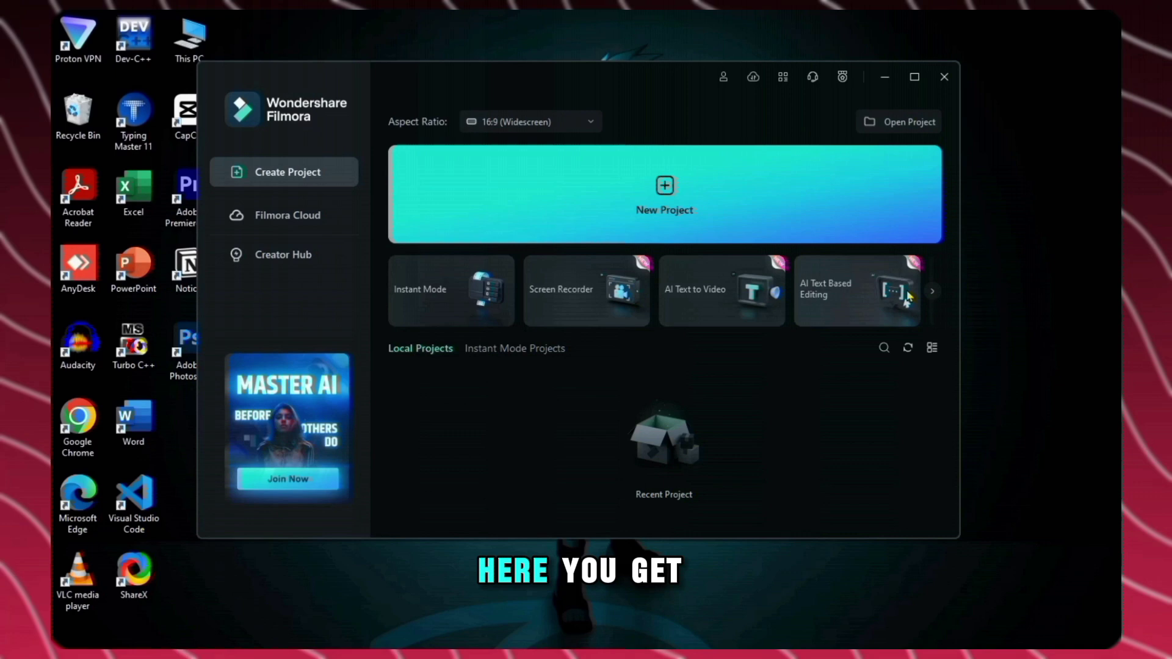
# - Set the aspect ratio to 16:9 Widescreen and create a new project
pyautogui.click(933, 292)
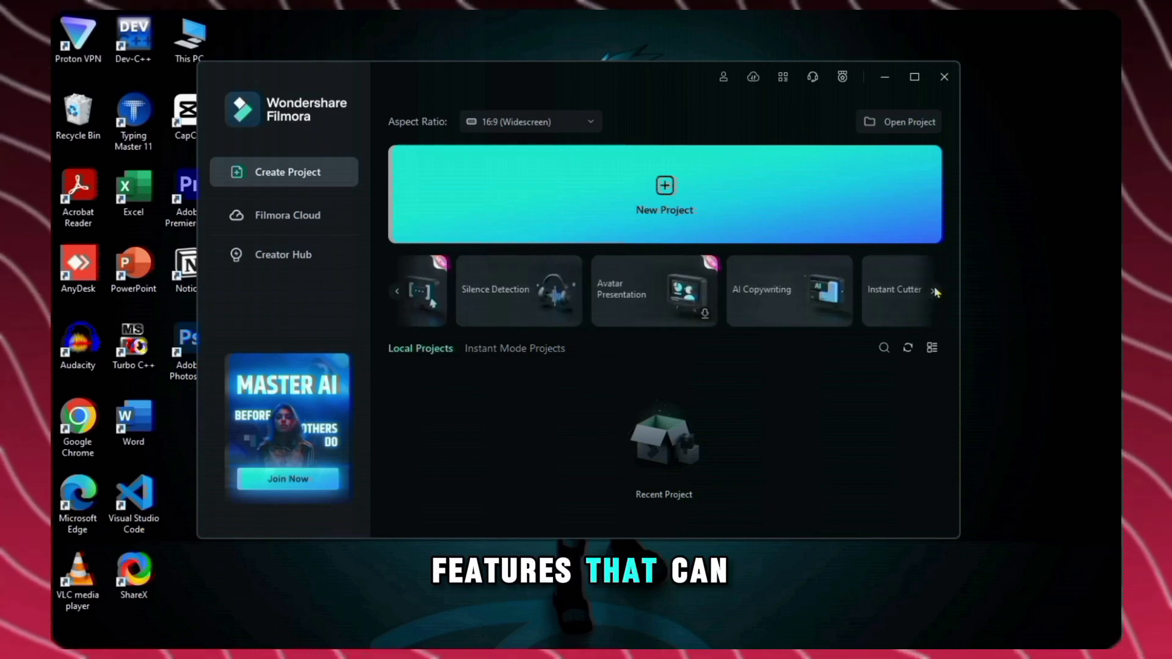
pyautogui.click(934, 291)
pyautogui.click(531, 121)
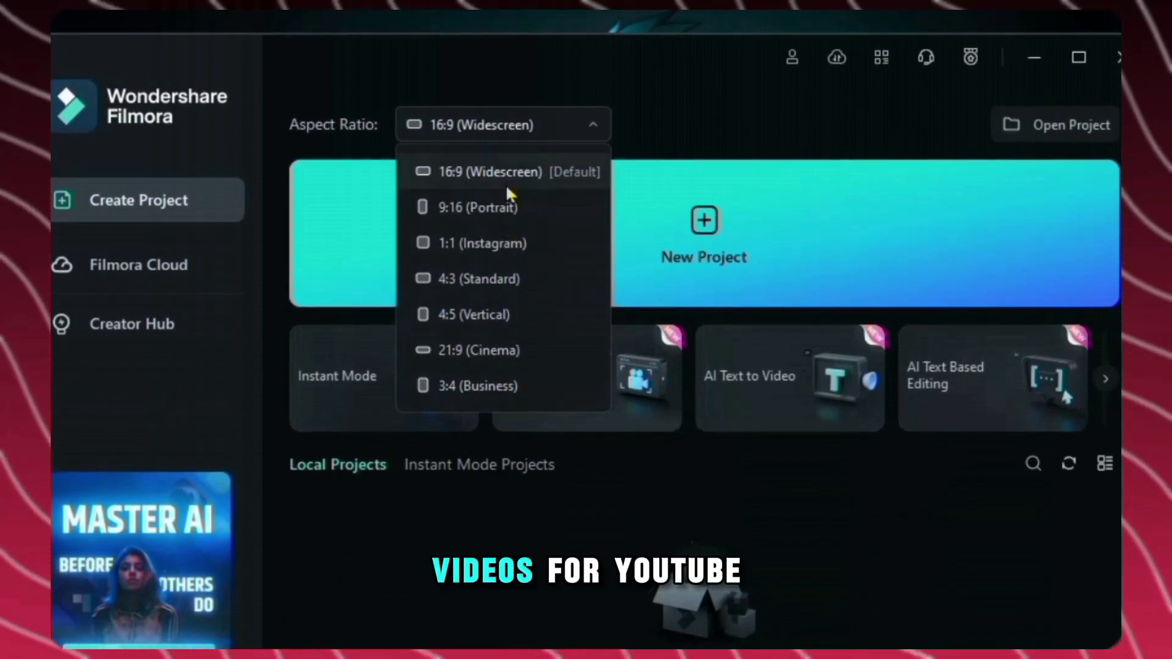
pyautogui.click(505, 174)
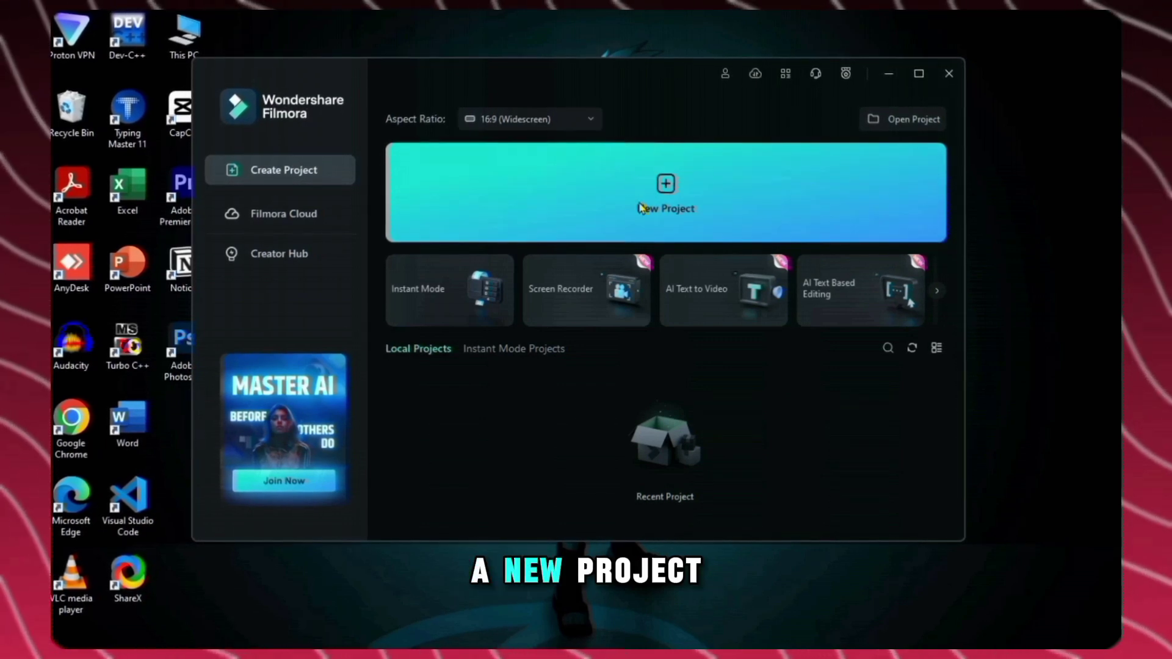
pyautogui.click(641, 208)
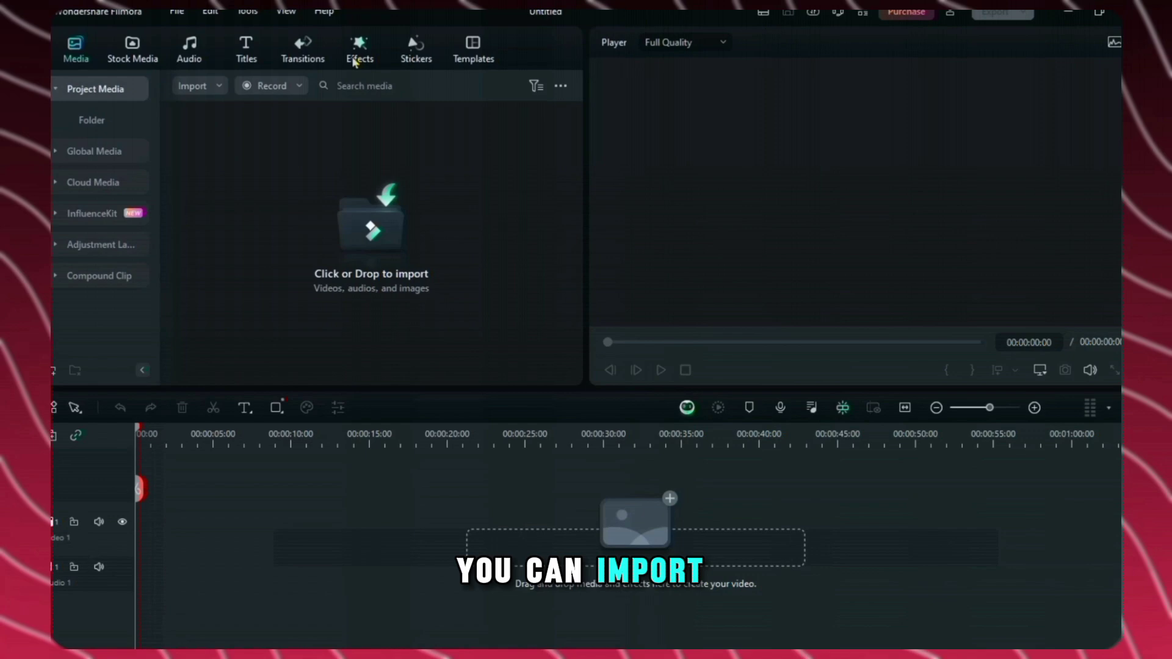
# - Scroll through the Stock Media footage library
pyautogui.click(132, 49)
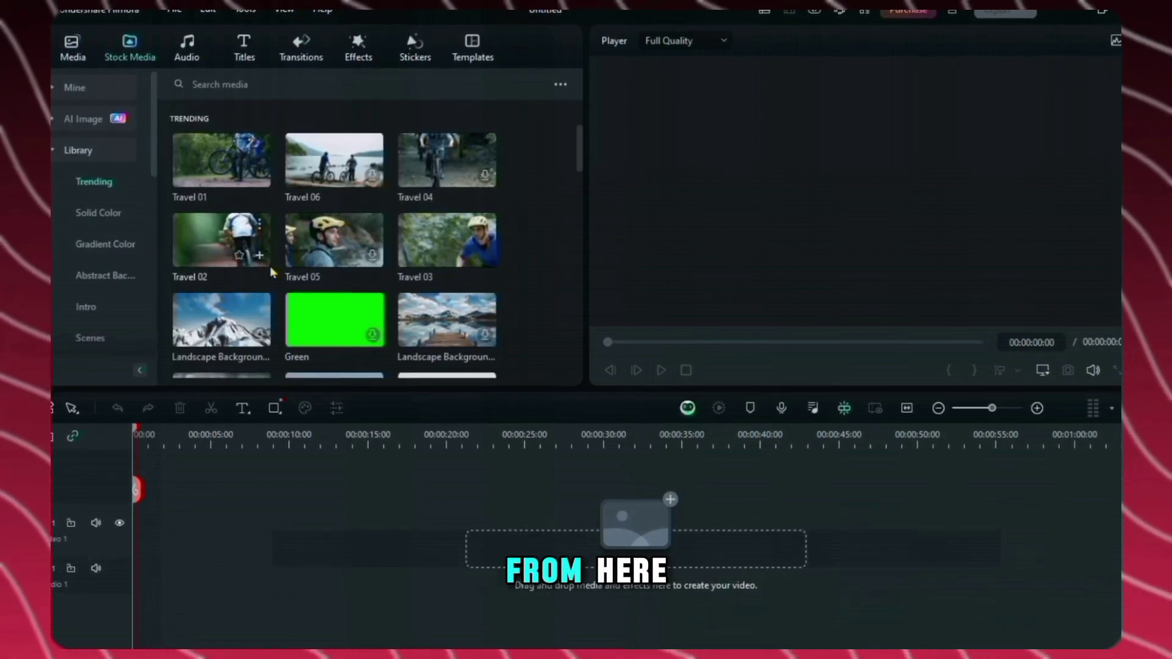
pyautogui.scroll(-3, 272, 272)
pyautogui.scroll(3, 244, 262)
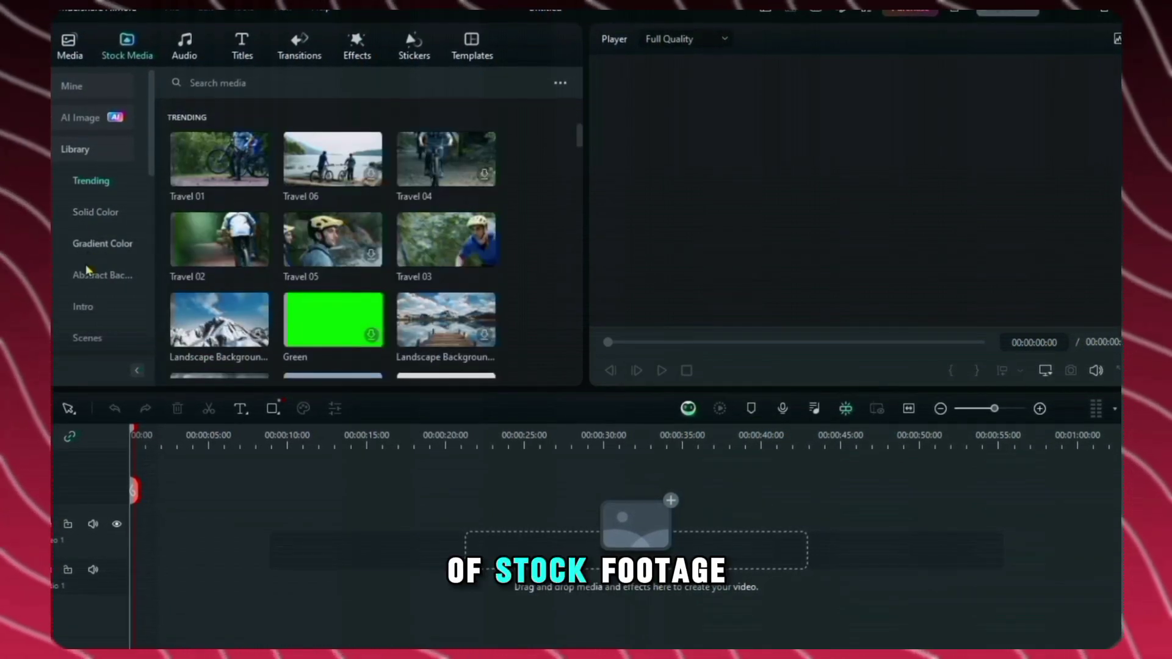
pyautogui.scroll(-2, 92, 271)
pyautogui.scroll(-3, 98, 270)
pyautogui.scroll(5, 96, 270)
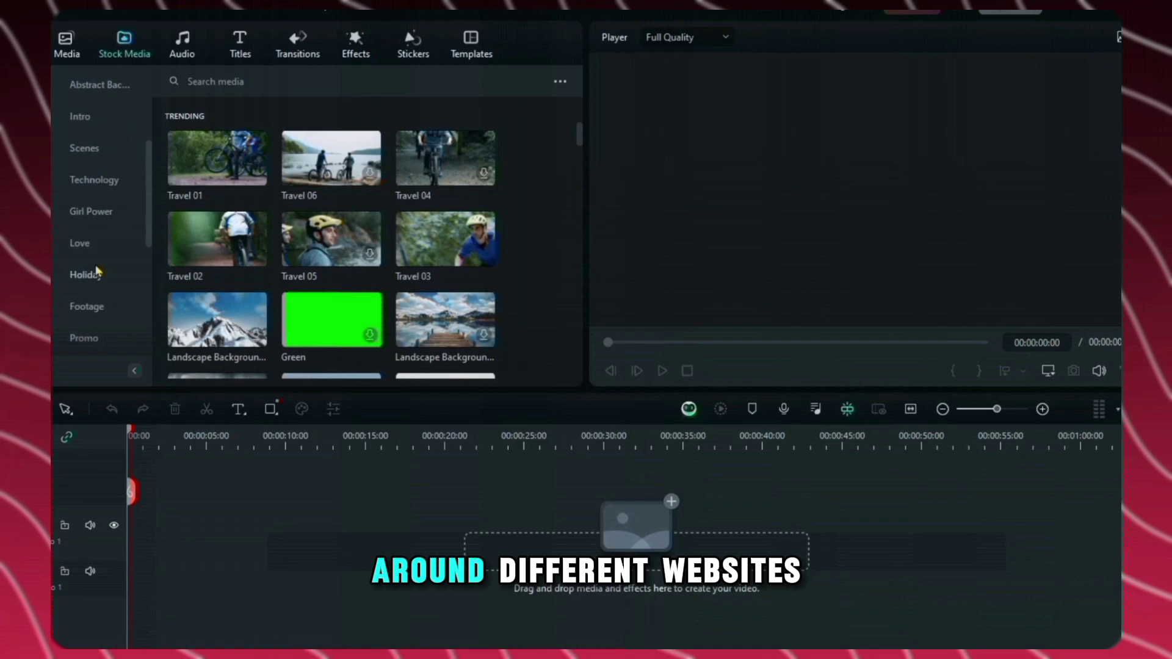
# - Browse the trending music in the Audio library
pyautogui.click(186, 51)
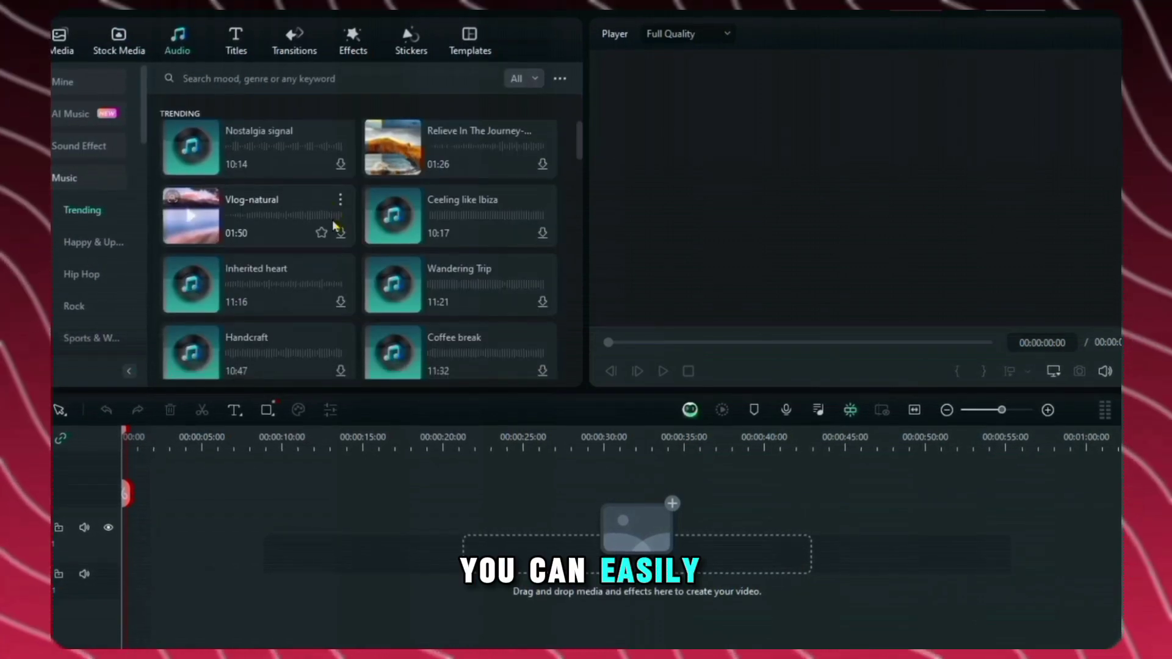
pyautogui.scroll(-3, 338, 244)
pyautogui.scroll(-1, 345, 257)
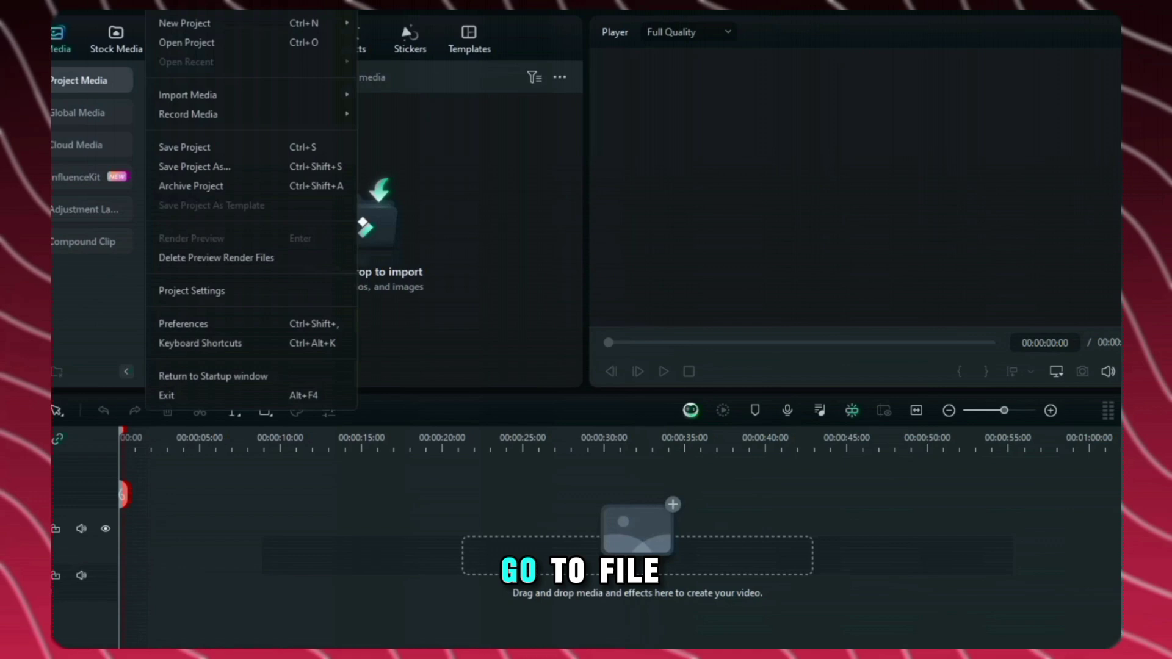
# - Confirm the 16:9, 1920x1080, 25 fps project settings and check the preview quality
pyautogui.click(217, 295)
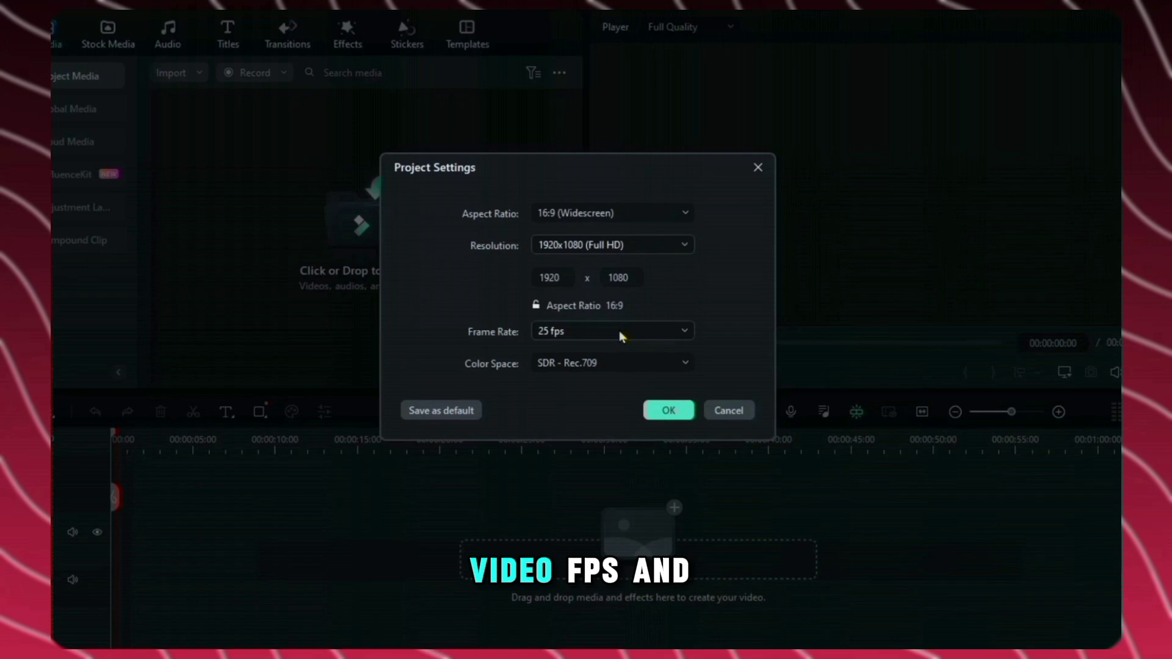
pyautogui.click(669, 410)
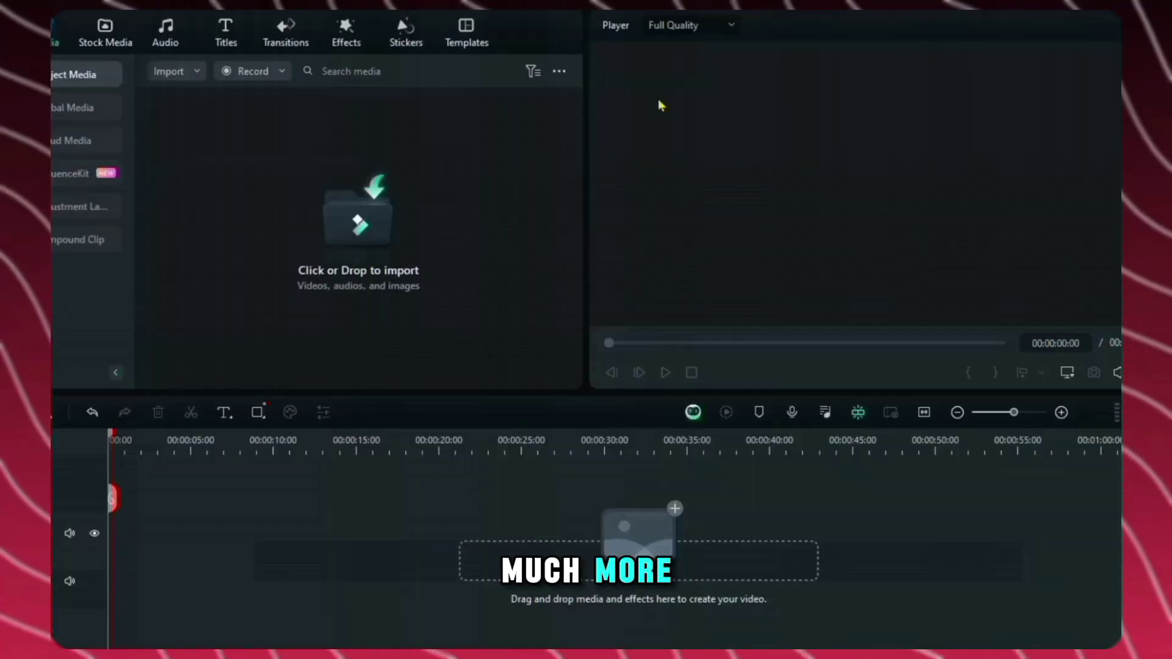
pyautogui.click(706, 42)
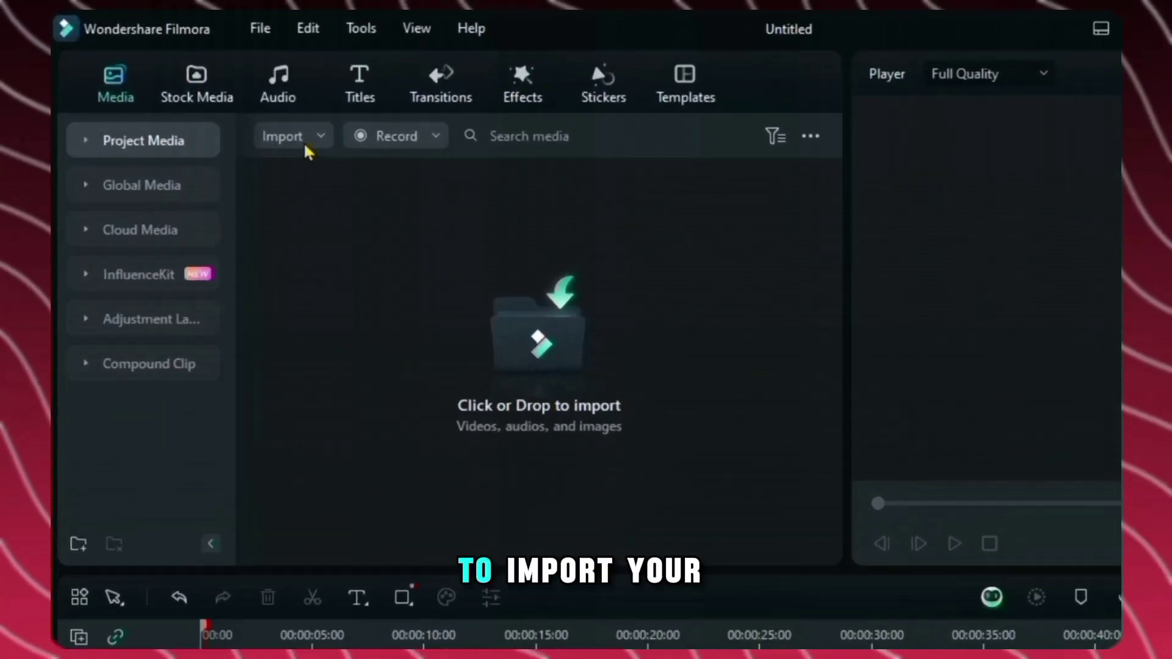
# - Import all eight Clips folder files, A01–A06, beach video and music, declining proxy creation
pyautogui.click(224, 104)
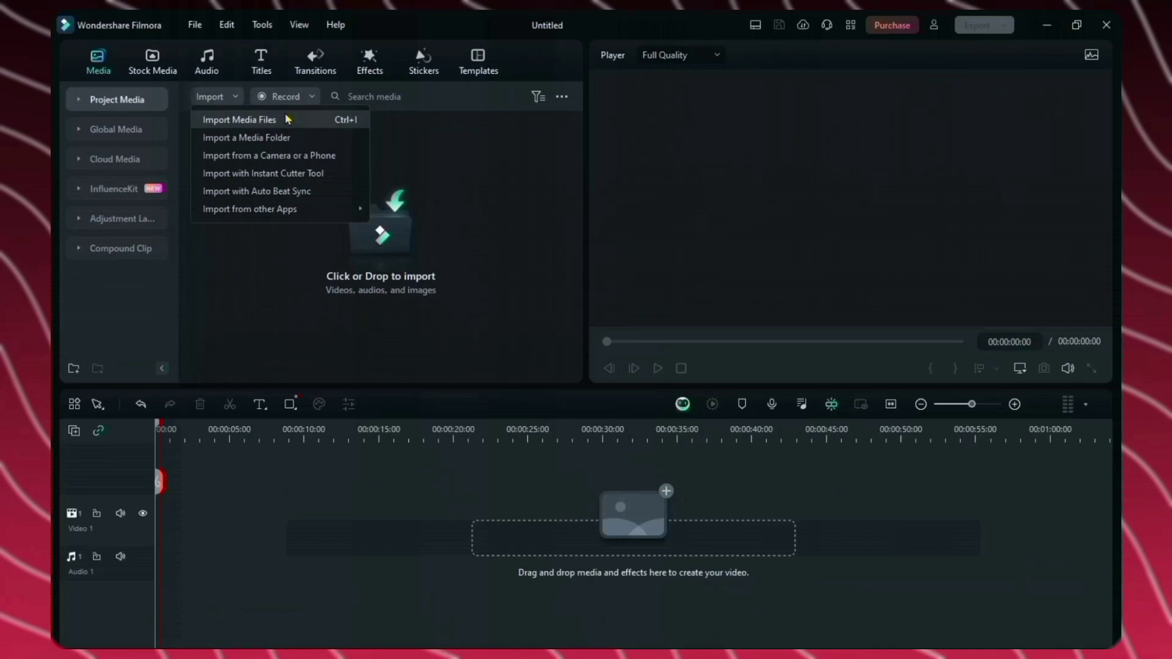
pyautogui.click(287, 120)
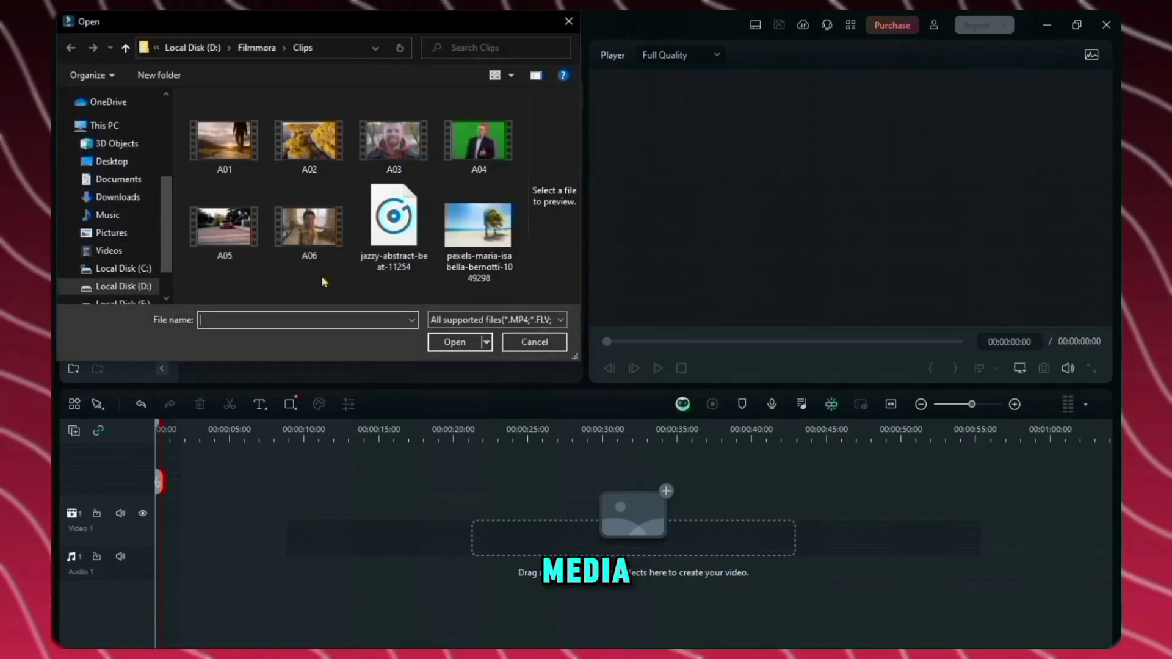
pyautogui.moveTo(518, 302); pyautogui.dragTo(186, 93)
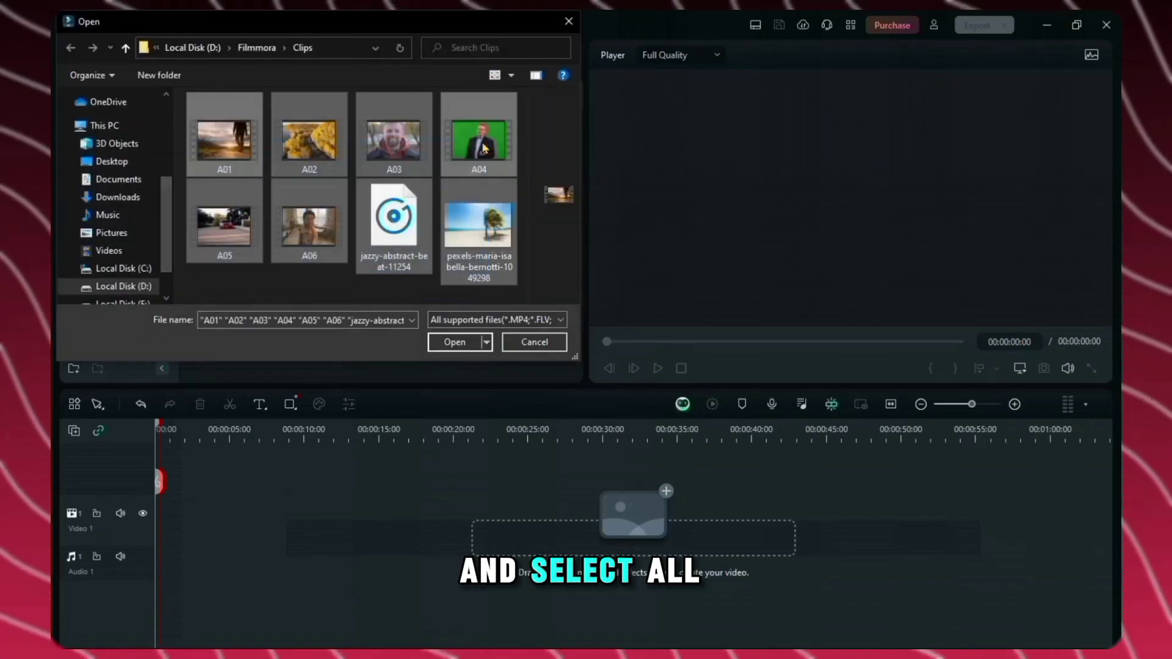
pyautogui.click(466, 344)
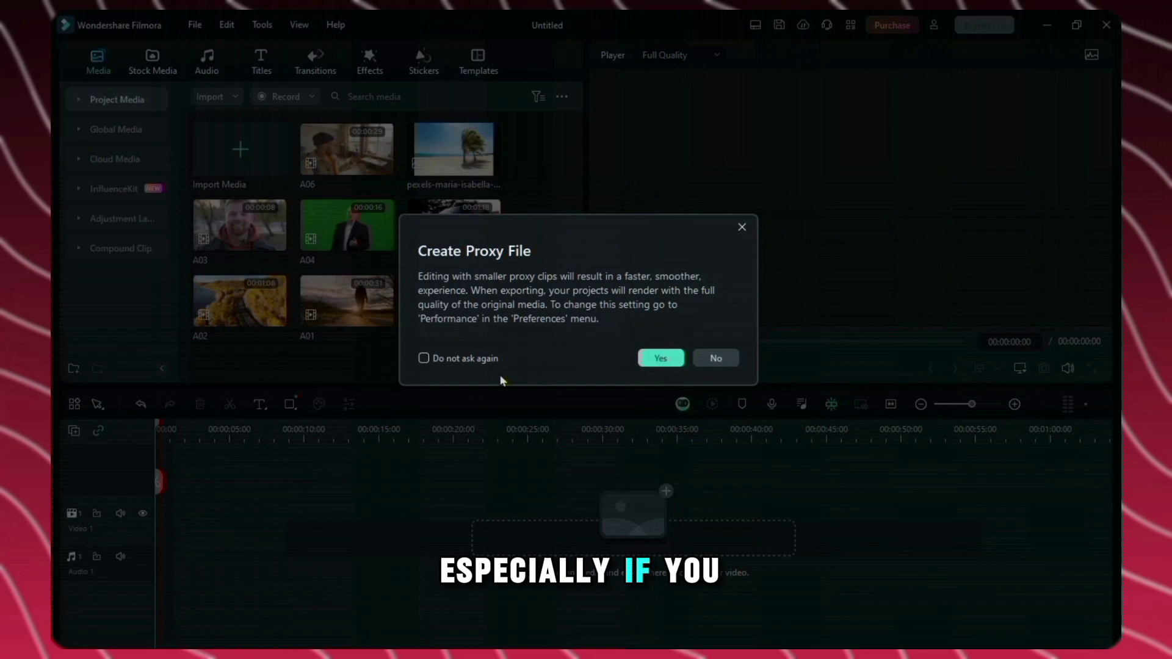
pyautogui.click(716, 358)
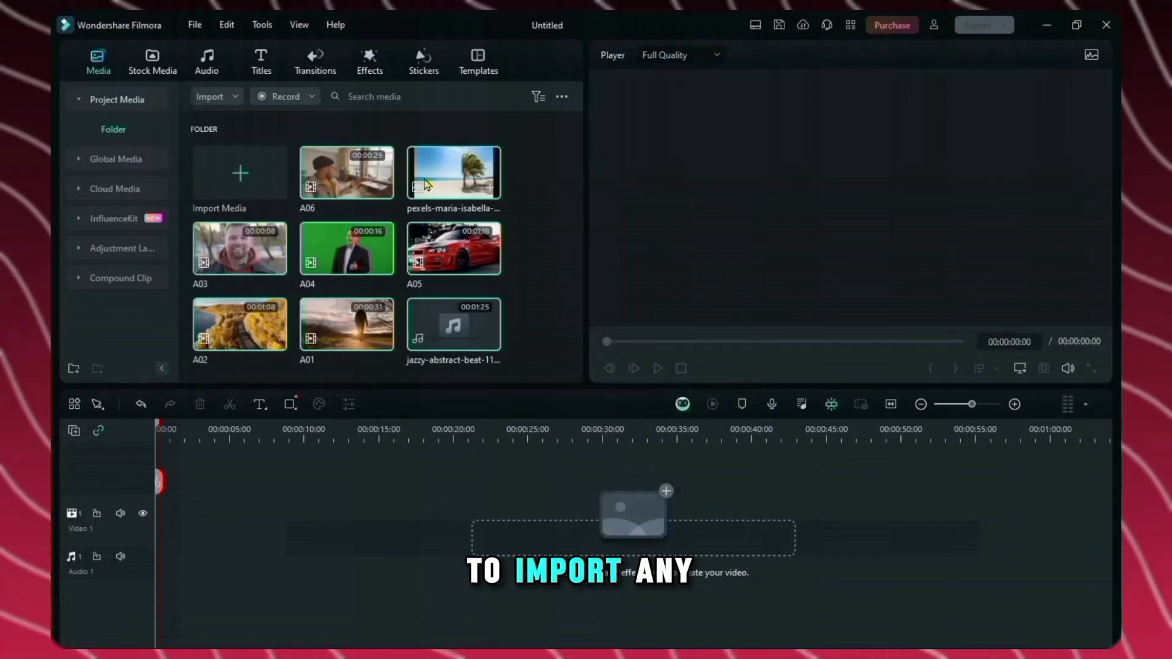
# - Place clip A01 on Video 1 and play it to about five seconds
pyautogui.moveTo(352, 327); pyautogui.dragTo(161, 518)
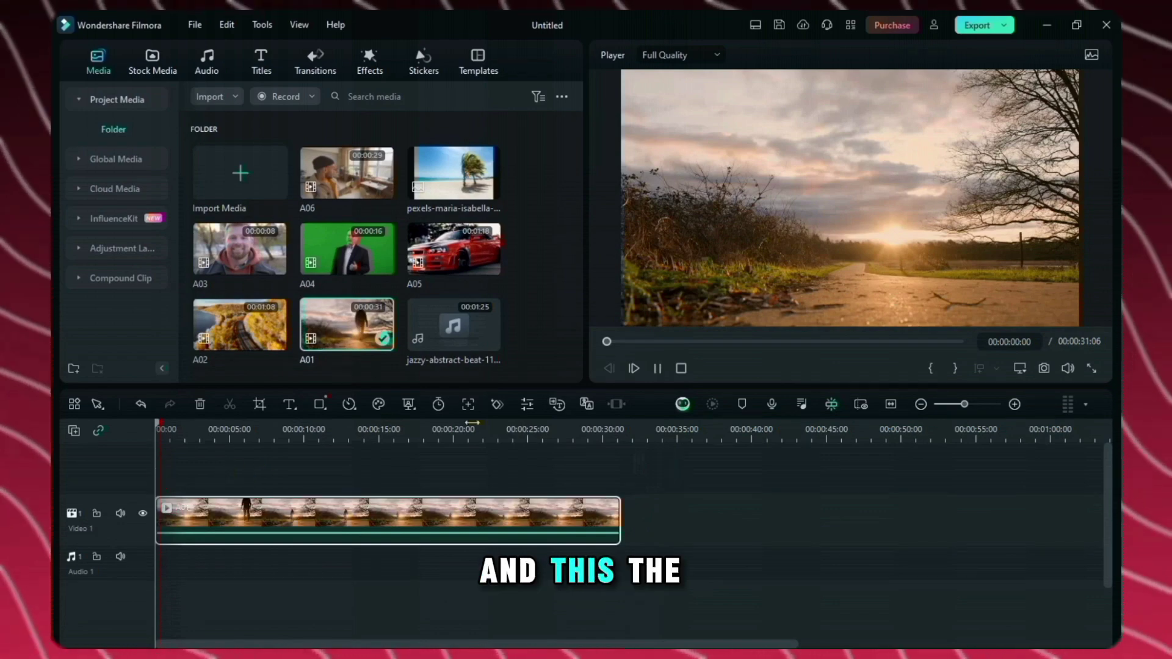
pyautogui.press('space')
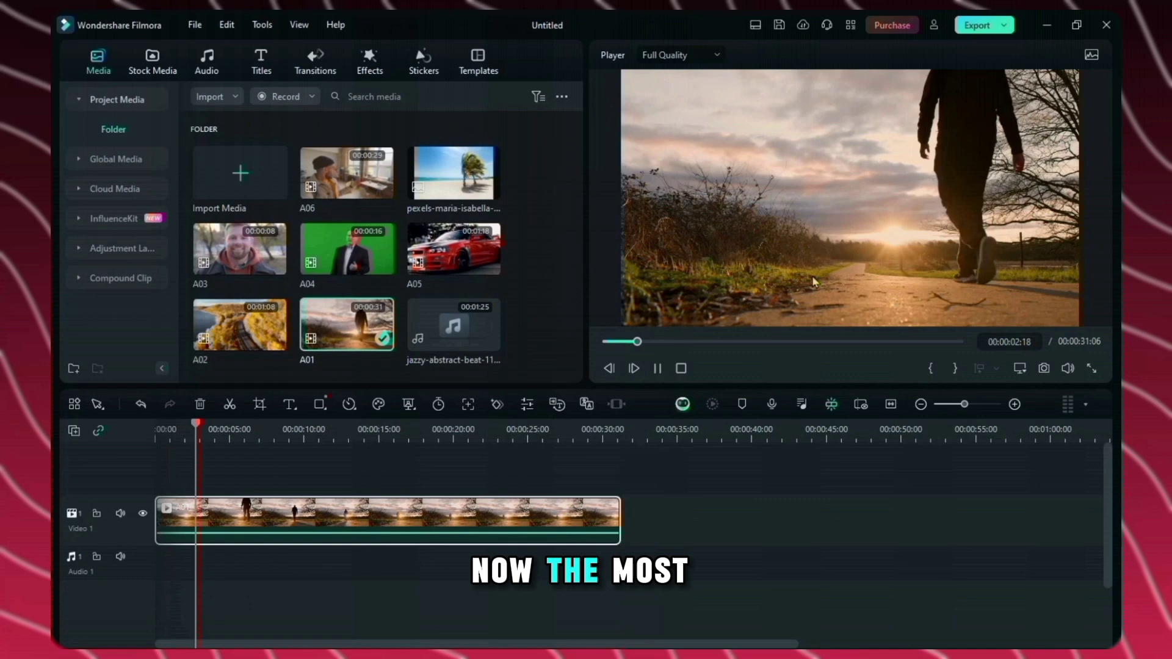
pyautogui.press('space')
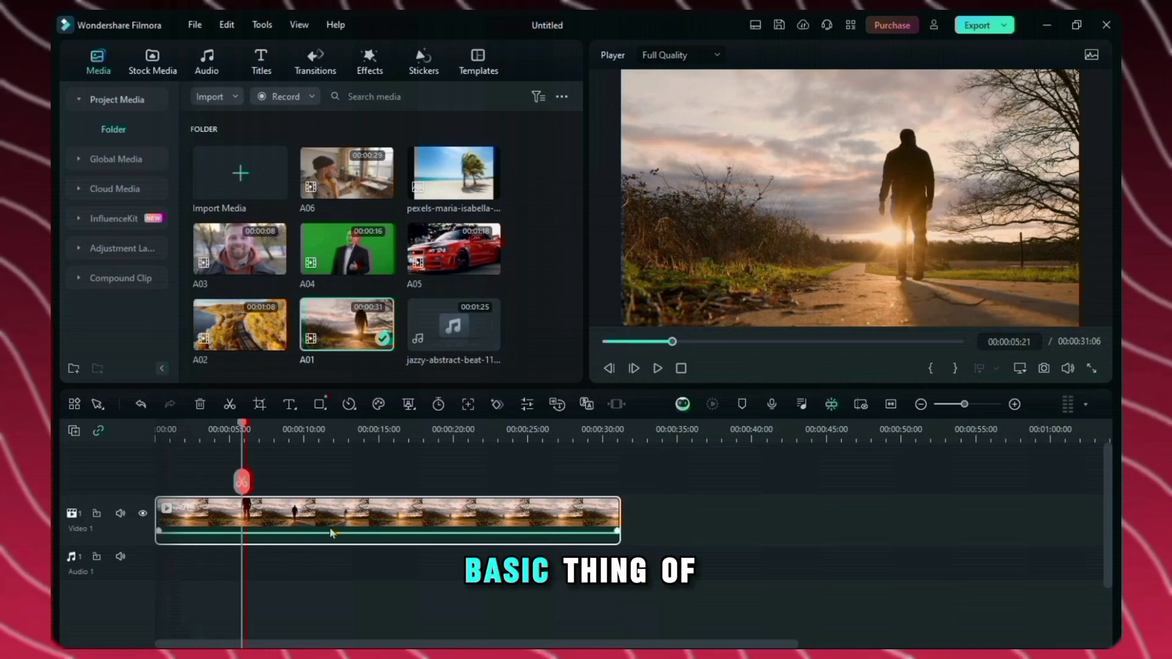
# - Split A01 at about 5 and 8 seconds and delete the short middle piece
pyautogui.click(244, 483)
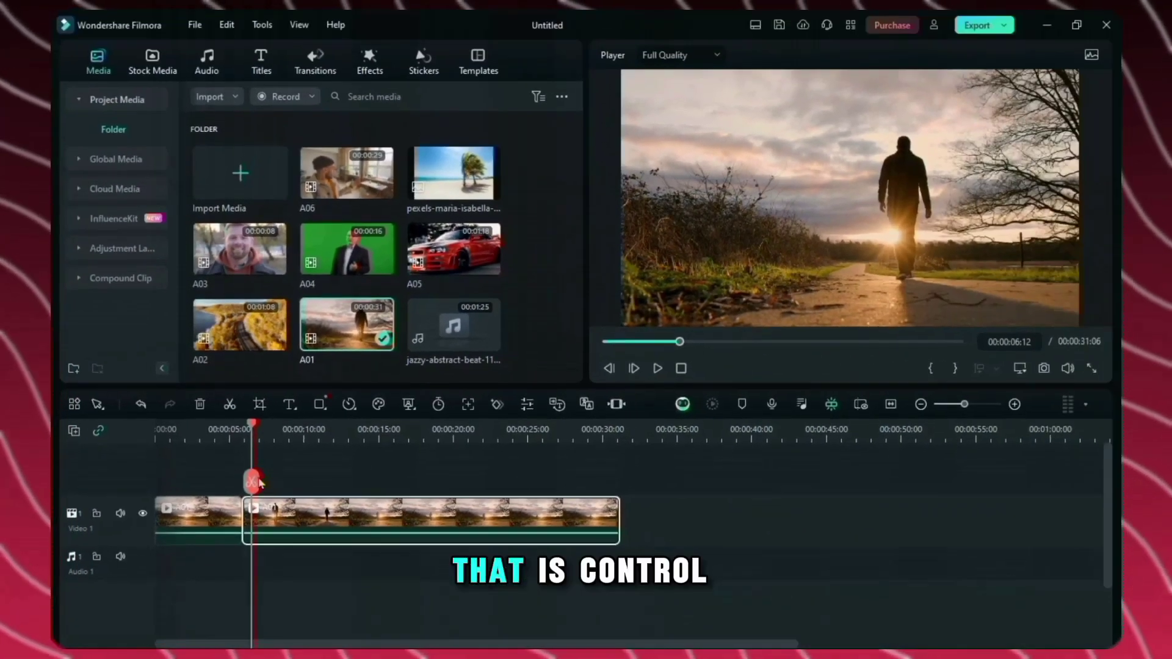
pyautogui.moveTo(254, 488); pyautogui.dragTo(293, 494)
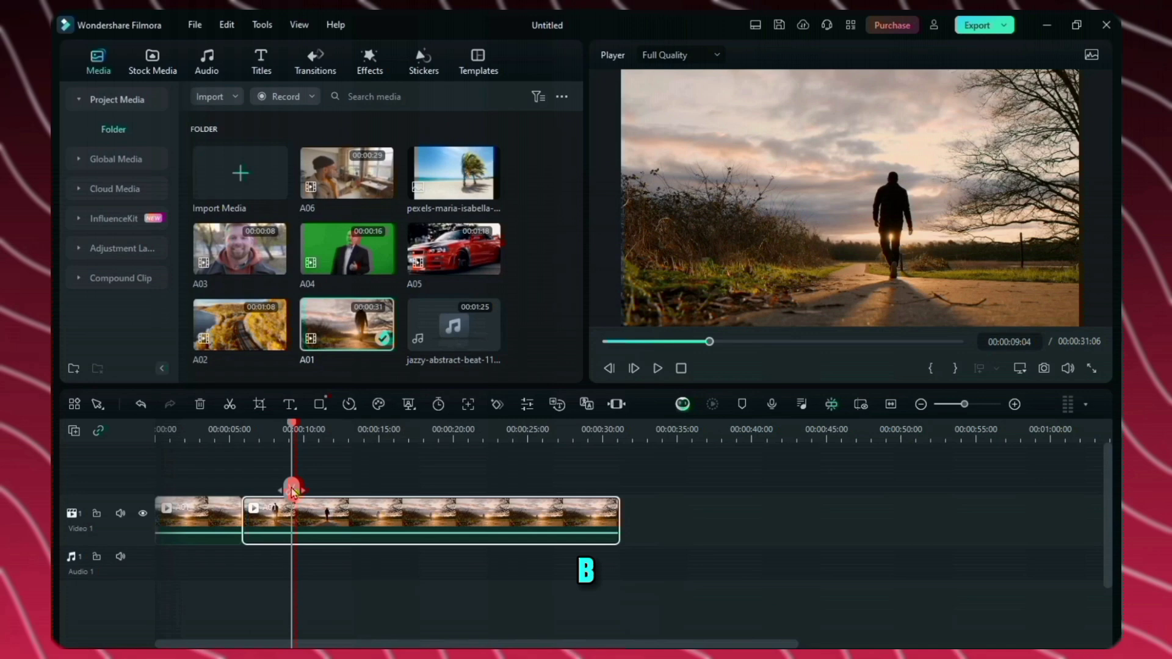
pyautogui.hotkey('ctrl', 'b')
pyautogui.moveTo(292, 490); pyautogui.dragTo(276, 491)
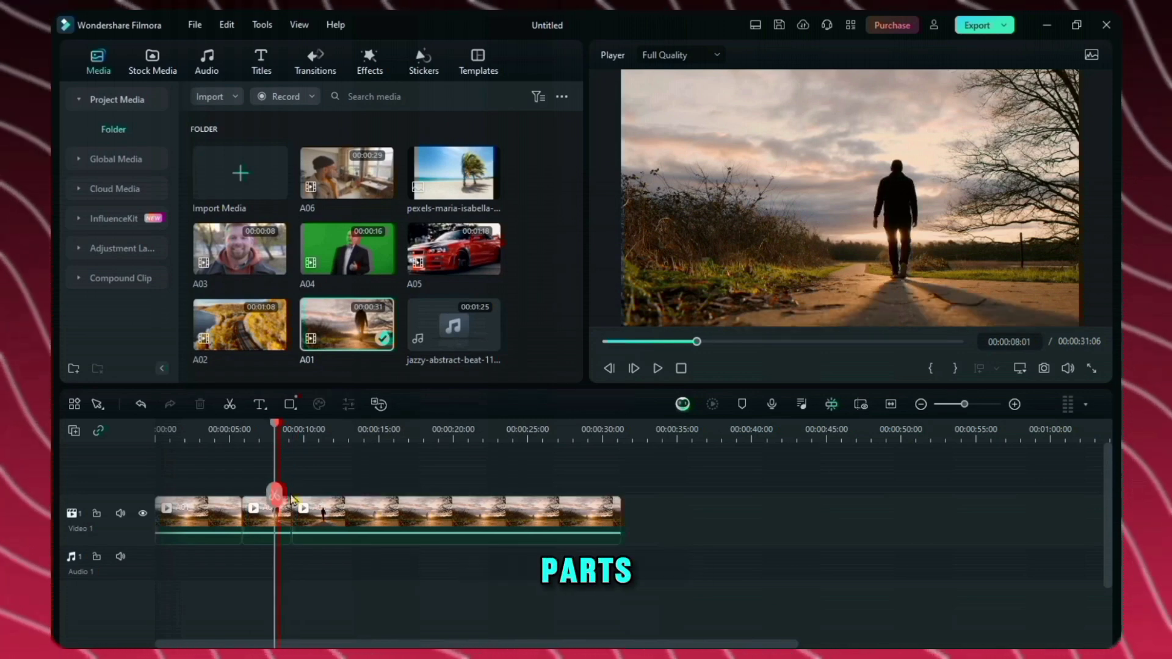
pyautogui.click(256, 523)
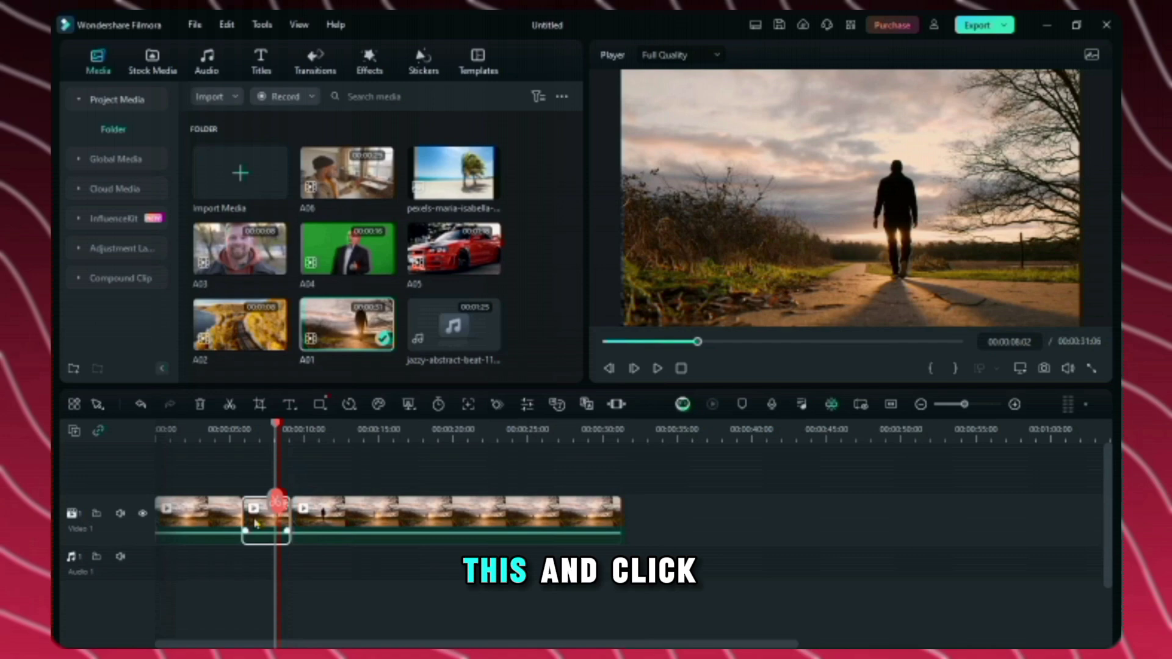
pyautogui.press('Delete')
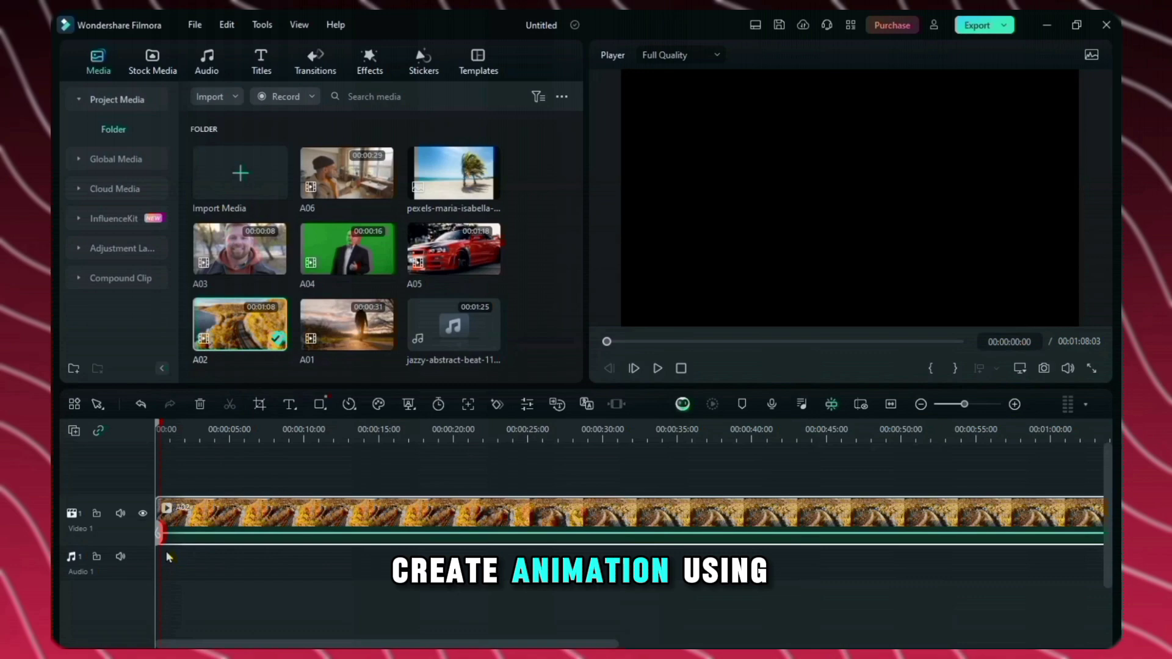
# - Keyframe the autumn-road clip's Scale at 00:00:10:02 to about 174%, then play it back
pyautogui.click(238, 525)
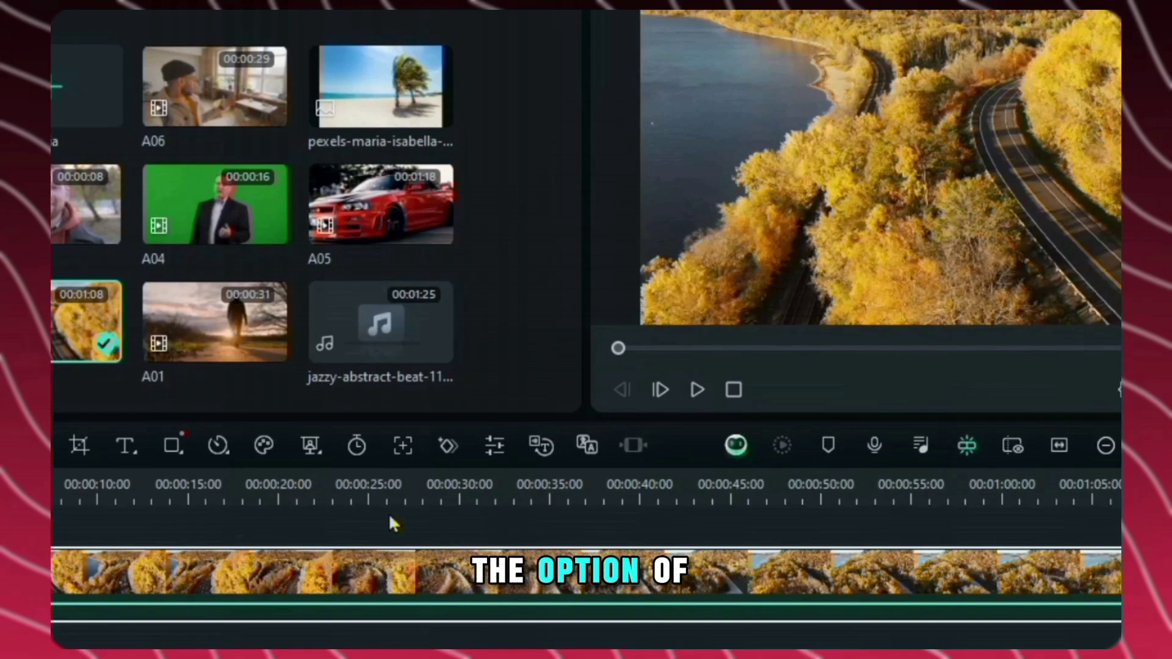
pyautogui.click(448, 447)
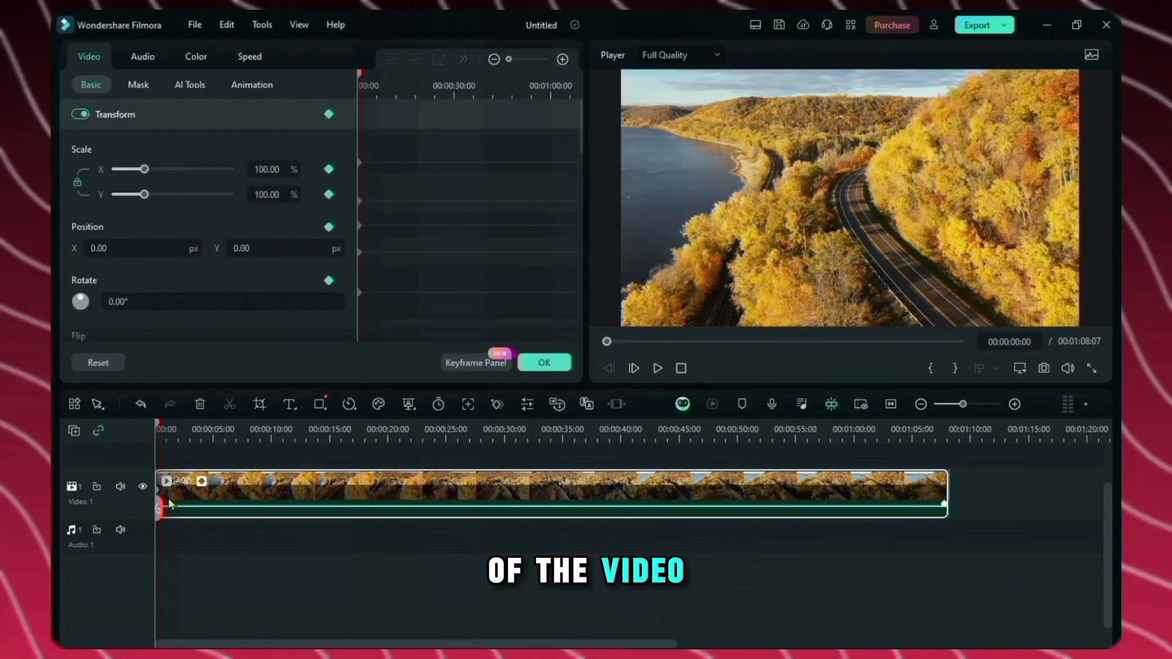
pyautogui.moveTo(170, 504); pyautogui.dragTo(273, 438)
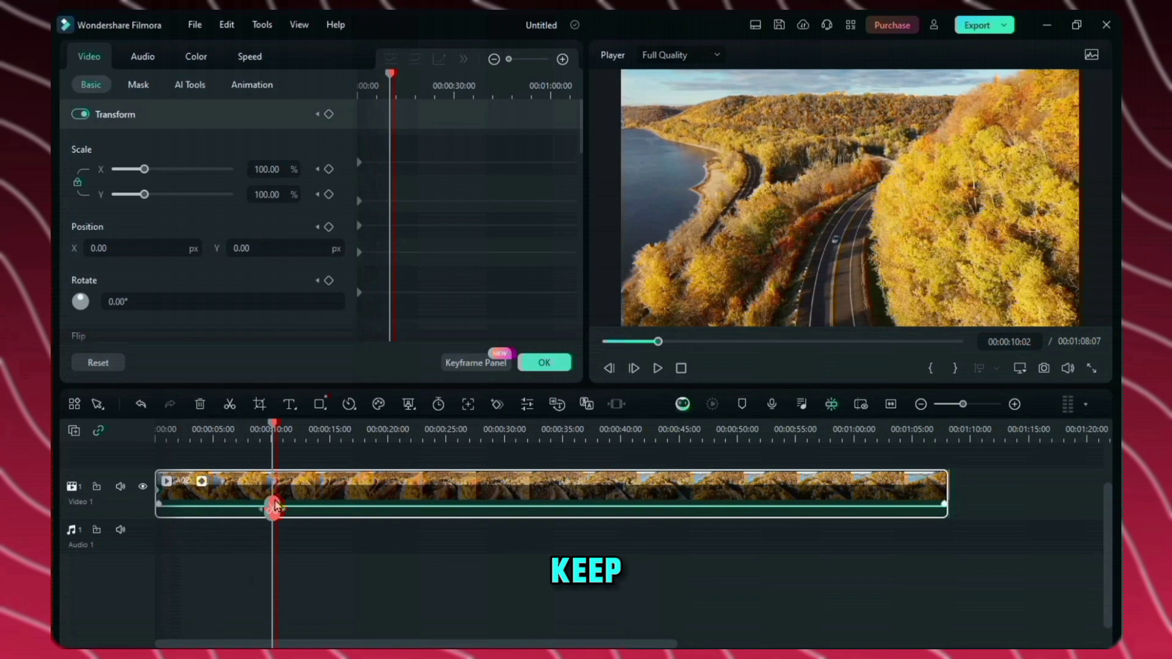
pyautogui.click(329, 170)
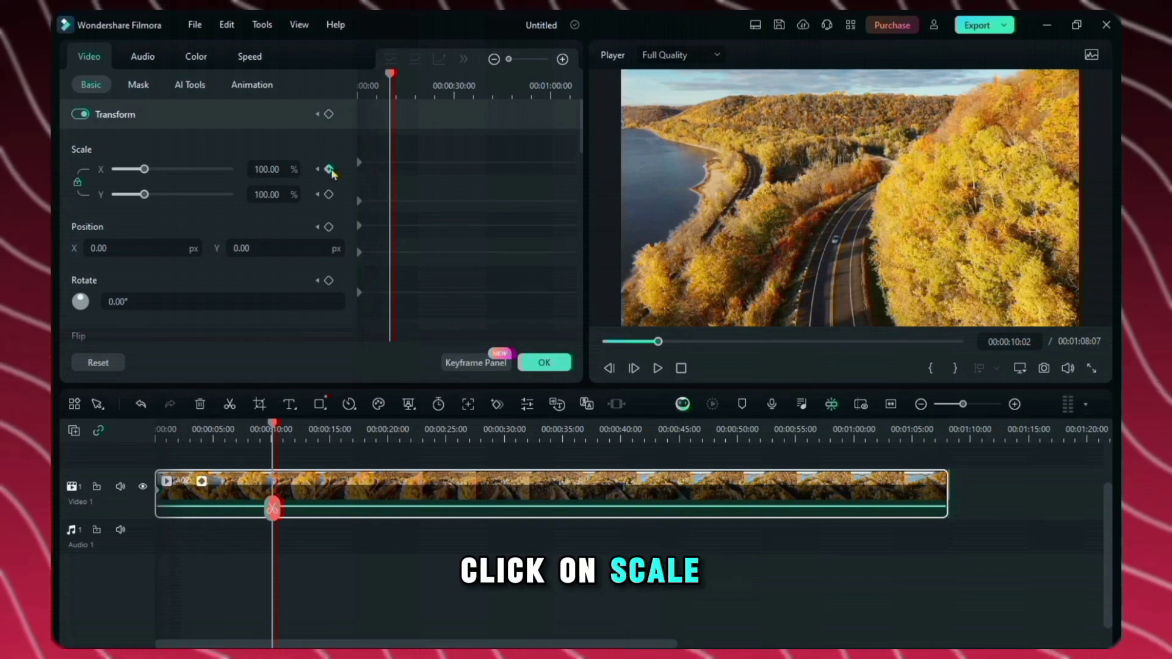
pyautogui.moveTo(144, 169); pyautogui.dragTo(168, 177)
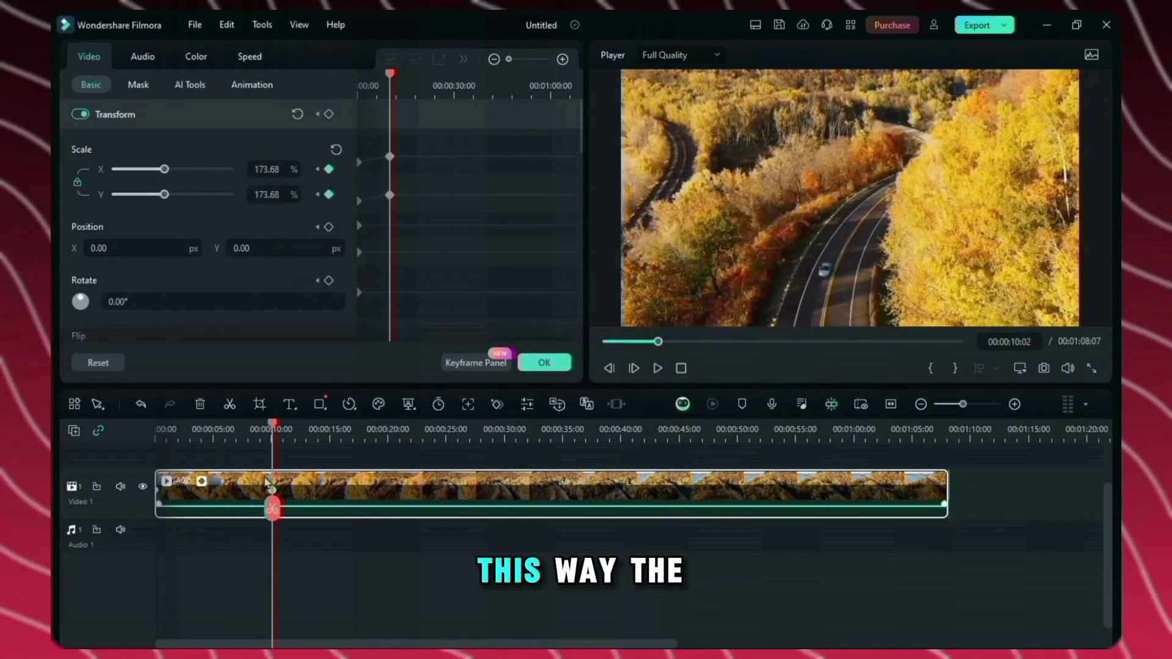
pyautogui.moveTo(273, 509); pyautogui.dragTo(156, 508)
pyautogui.press('space')
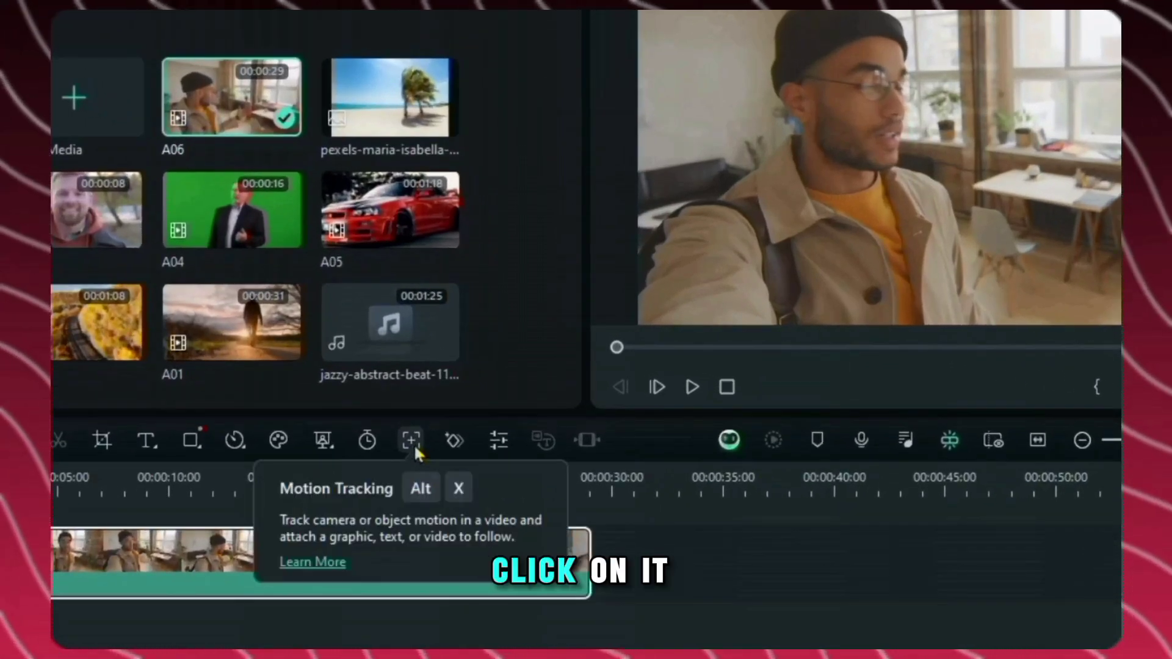
# - Fit the motion tracking box over the man's head and run the tracking
pyautogui.click(412, 441)
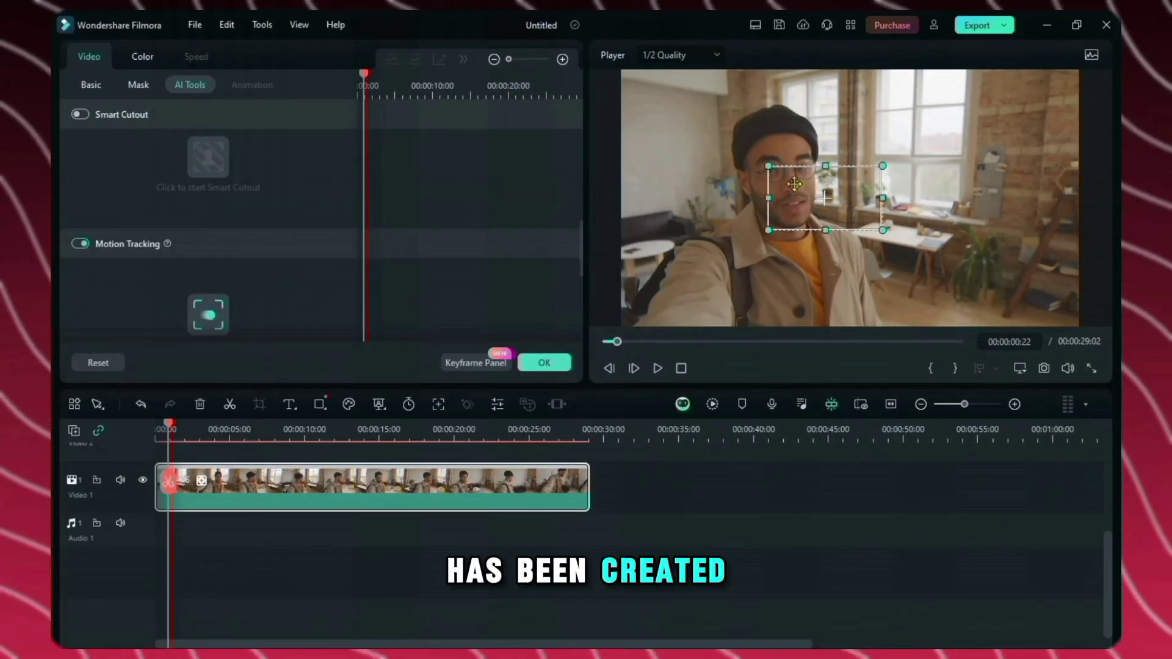
pyautogui.moveTo(794, 184)
pyautogui.mouseDown()
pyautogui.moveTo(757, 180)
pyautogui.moveTo(784, 173)
pyautogui.mouseUp()
pyautogui.moveTo(793, 215); pyautogui.dragTo(827, 227)
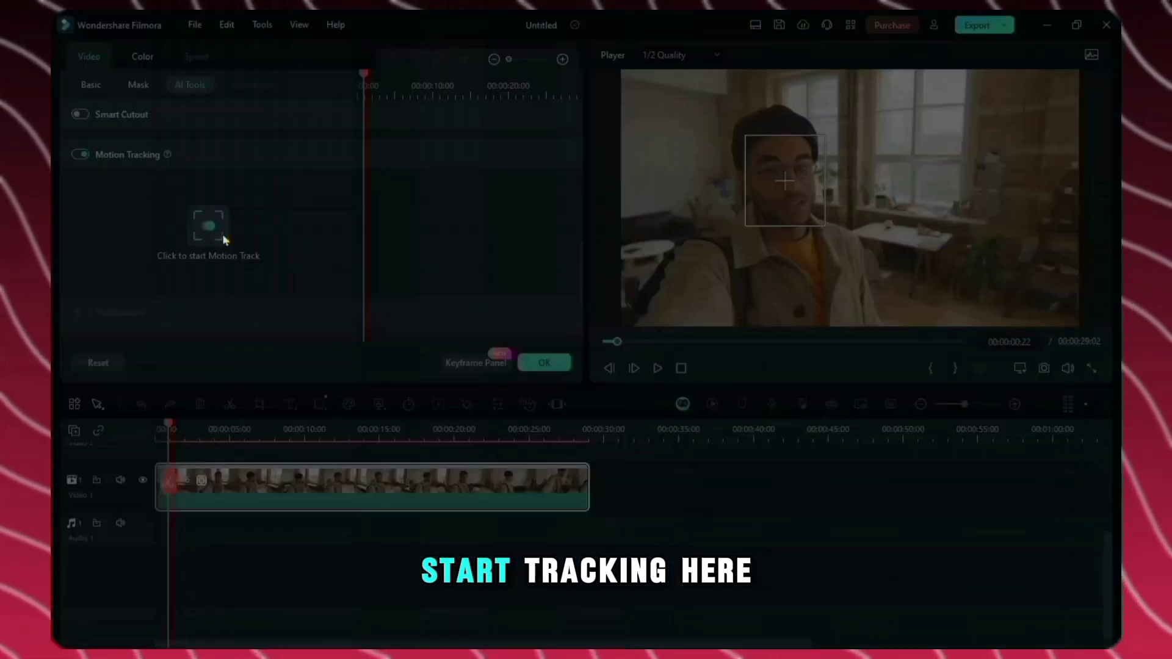
pyautogui.click(208, 225)
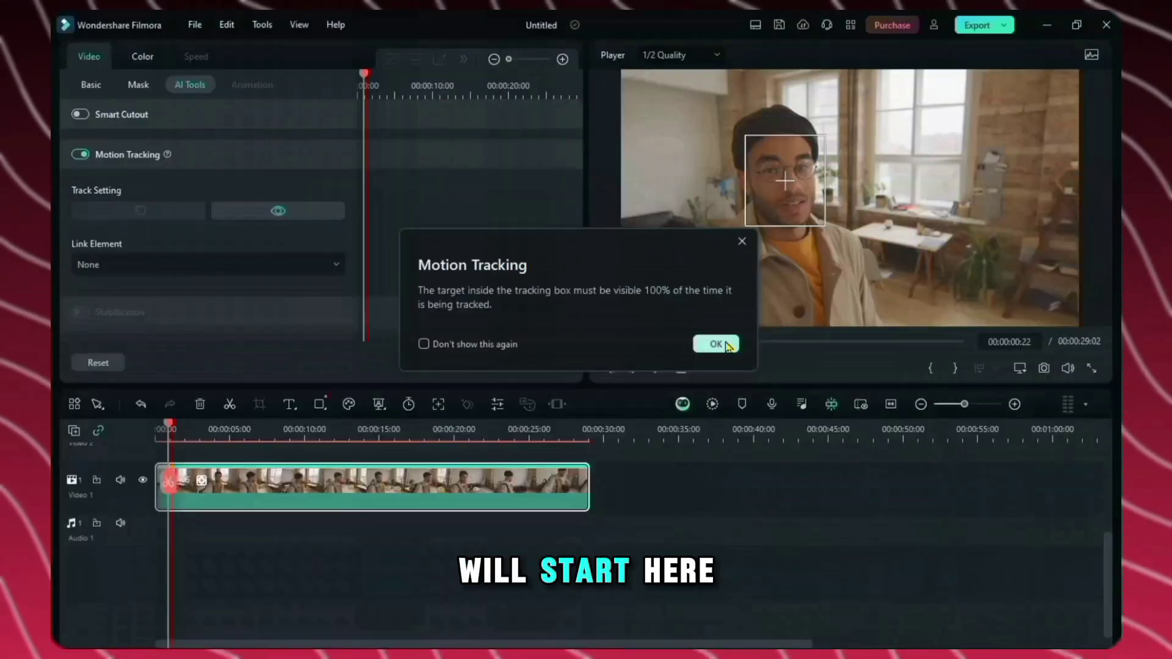
pyautogui.click(711, 342)
# - Link the tracked face to the smile image imported from the computer
pyautogui.click(340, 264)
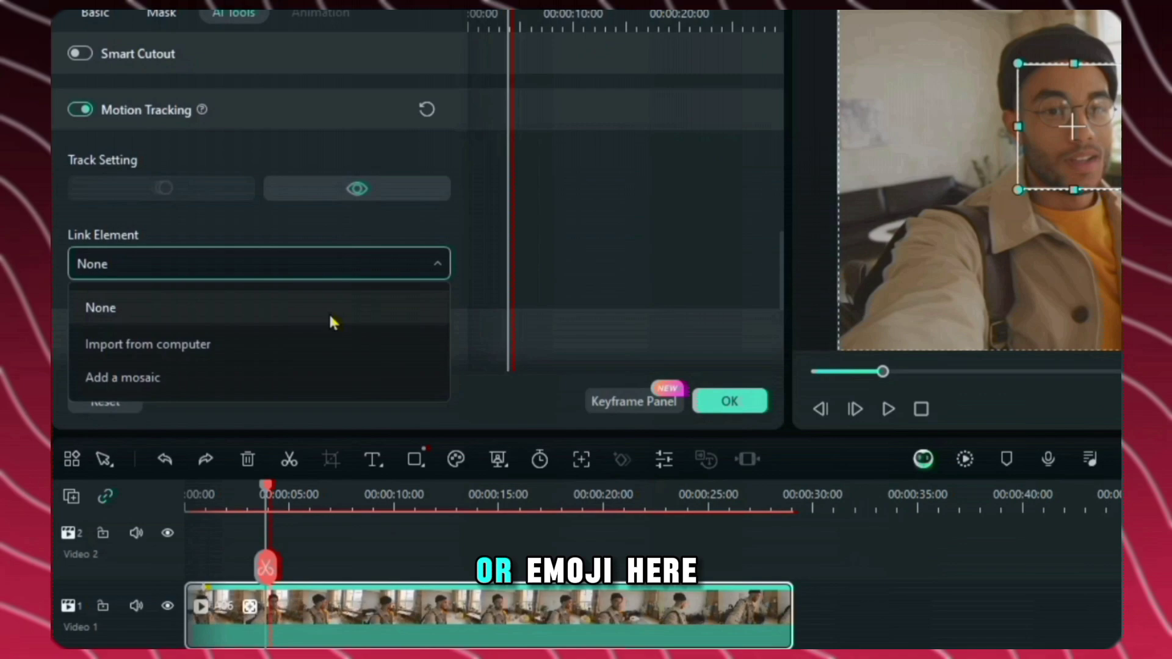
pyautogui.click(299, 343)
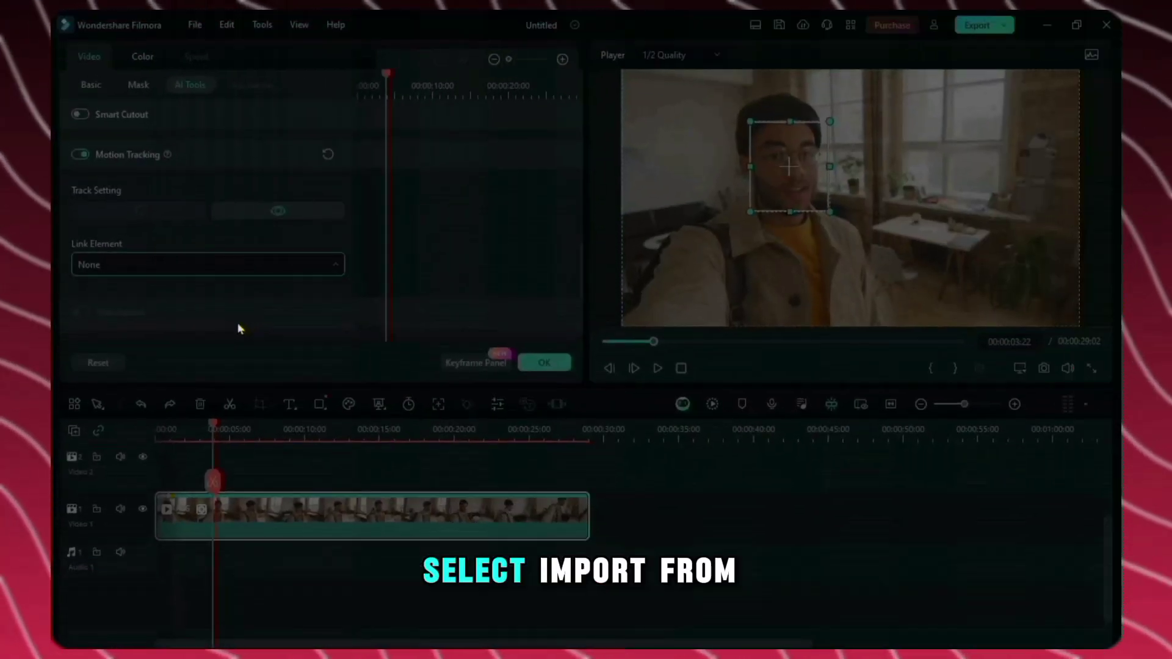
pyautogui.click(470, 219)
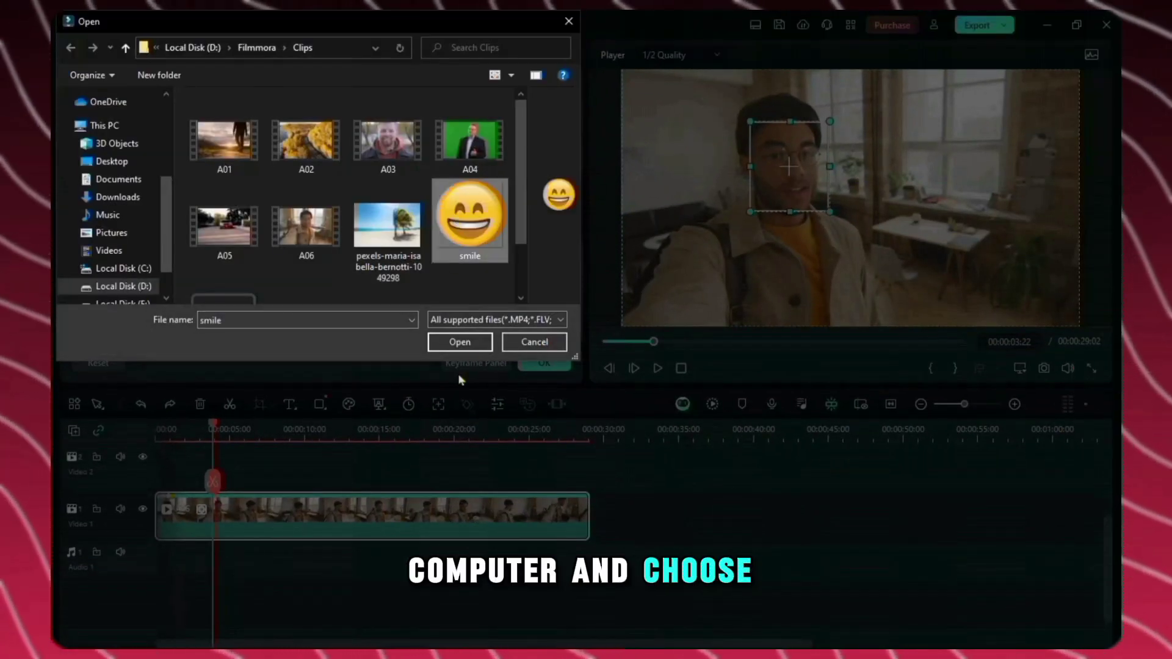
pyautogui.click(479, 342)
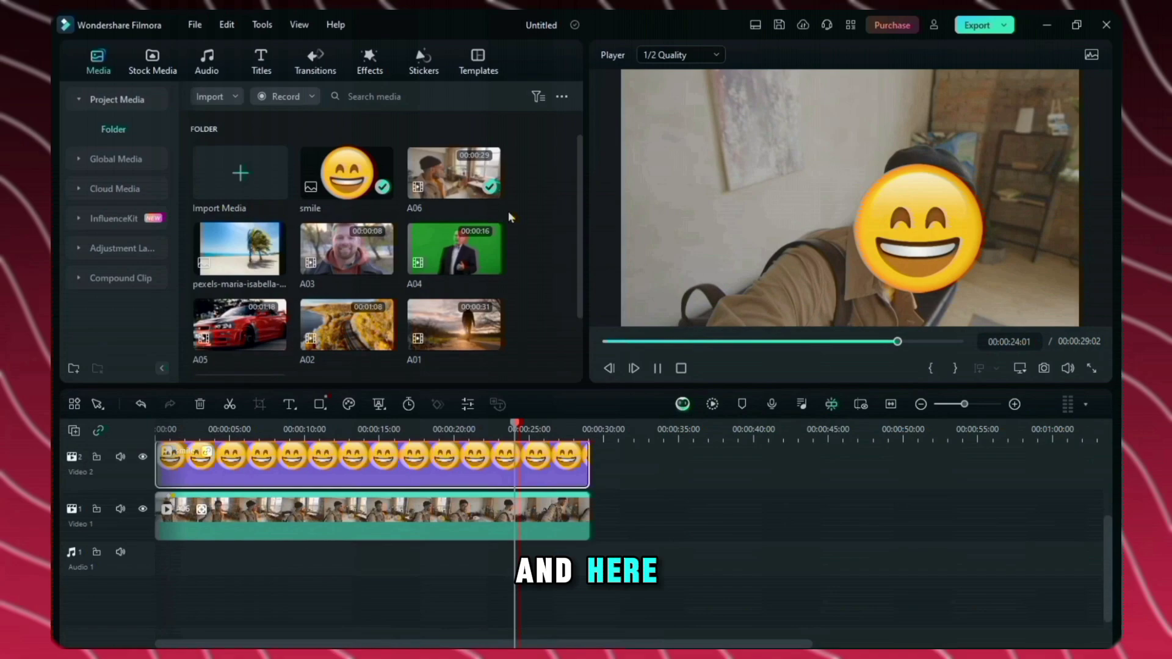
pyautogui.click(731, 216)
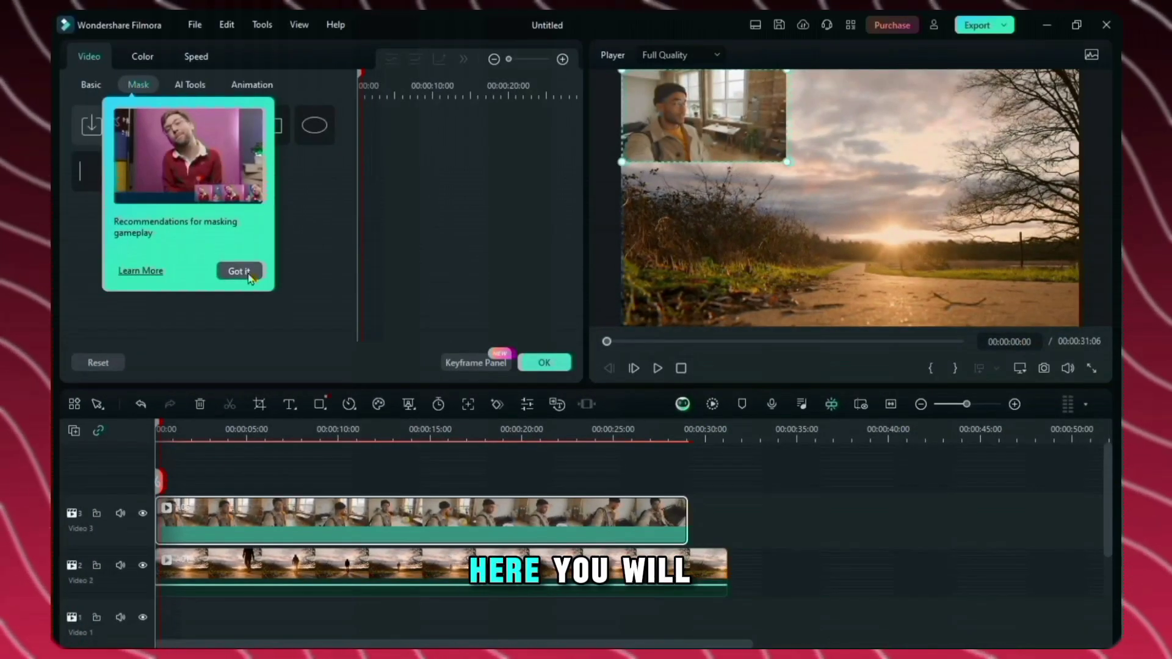
# - Apply a Circle mask to the top selfie clip and fit it over the man's face
pyautogui.click(247, 275)
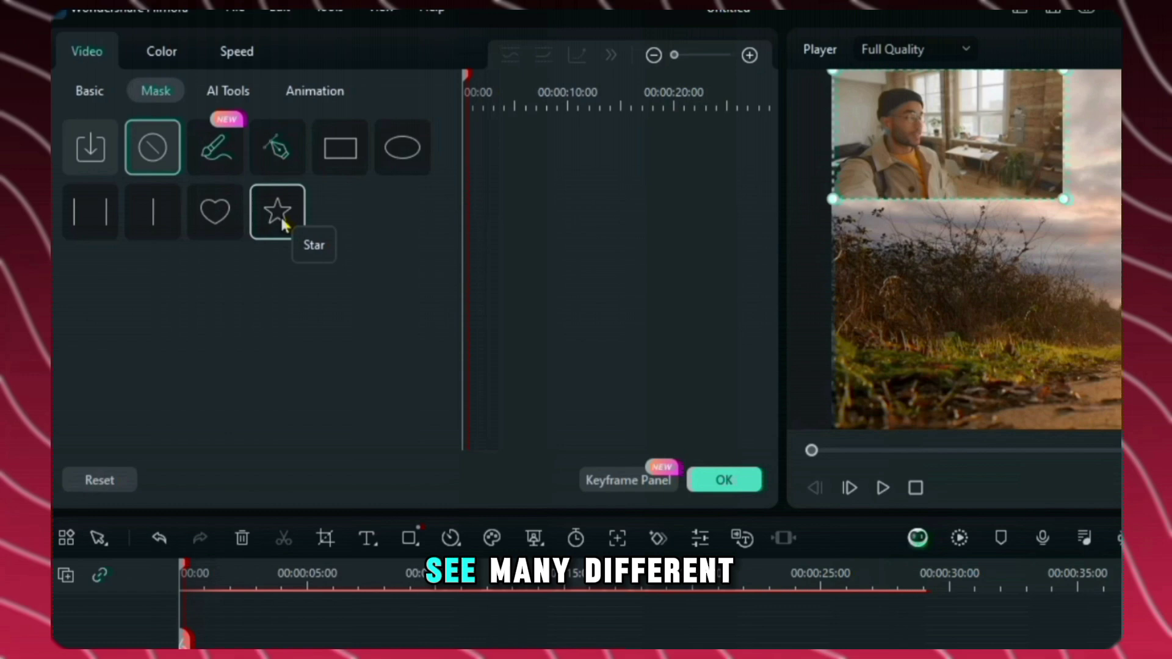
pyautogui.click(270, 228)
pyautogui.click(402, 147)
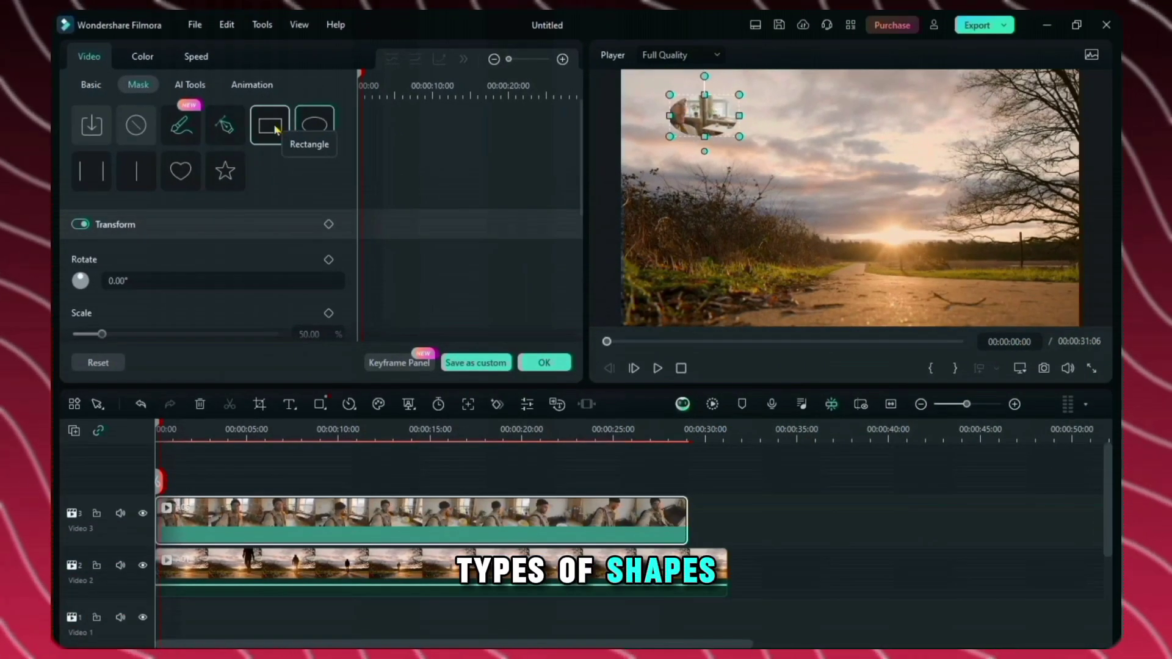
pyautogui.click(275, 130)
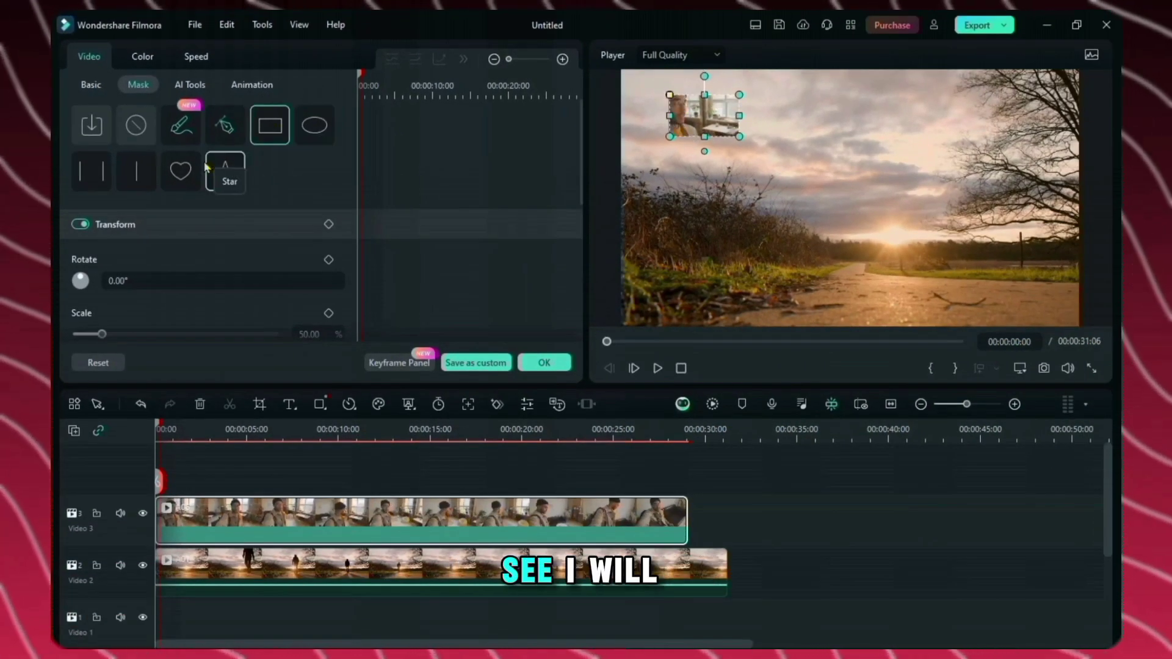
pyautogui.click(136, 170)
pyautogui.click(302, 133)
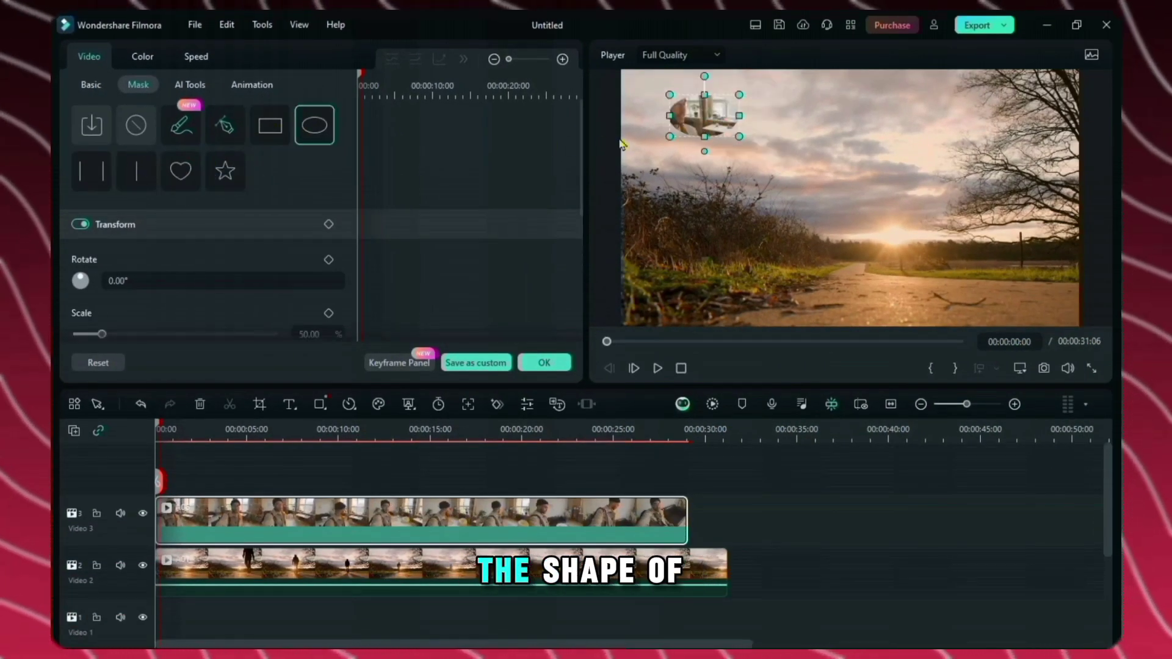
pyautogui.moveTo(705, 96); pyautogui.dragTo(702, 82)
pyautogui.moveTo(704, 126); pyautogui.dragTo(685, 126)
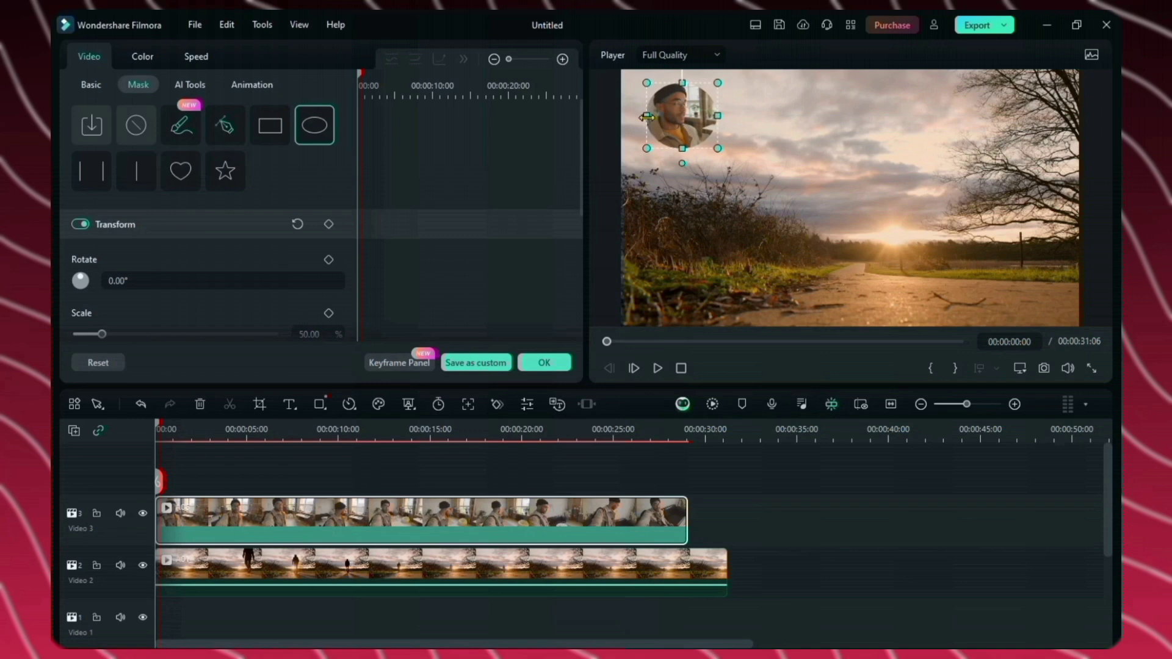
pyautogui.scroll(-1, 259, 223)
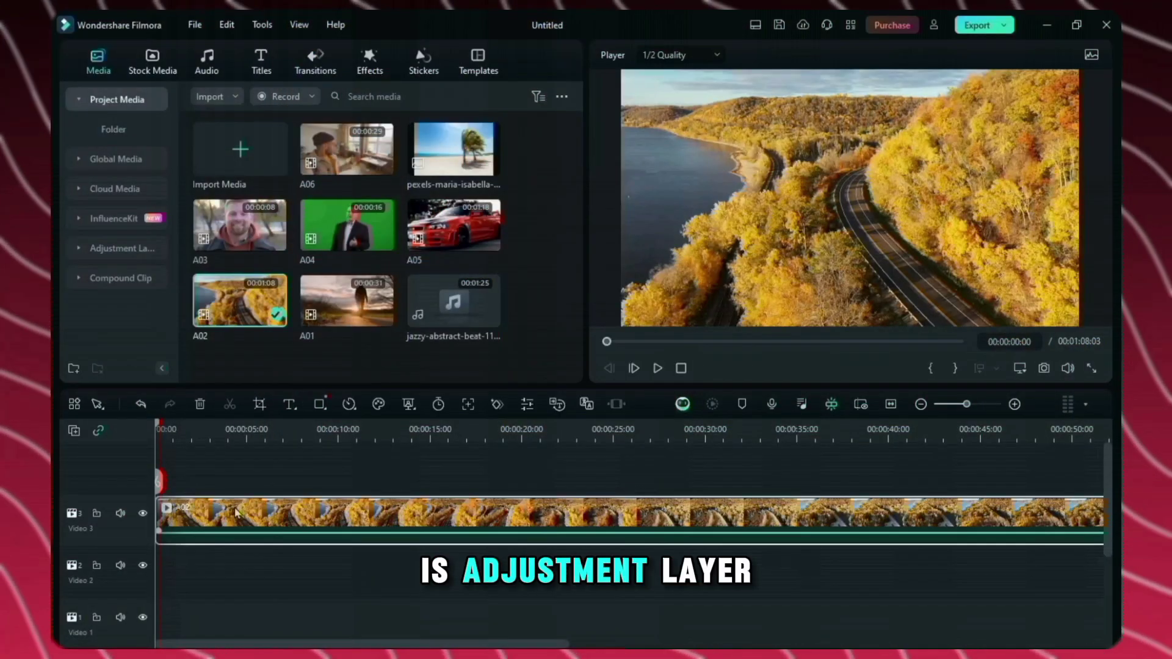
# - Add an Adjustment Layer on its own track above the A02 clip
pyautogui.click(122, 248)
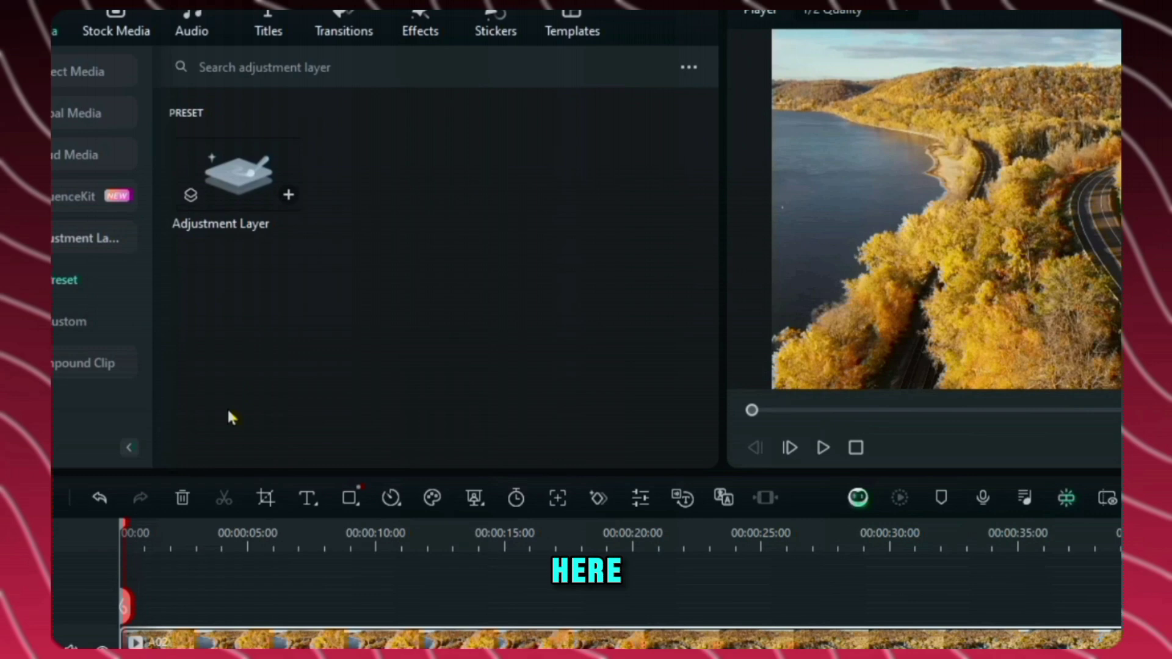
pyautogui.moveTo(292, 201); pyautogui.dragTo(184, 599)
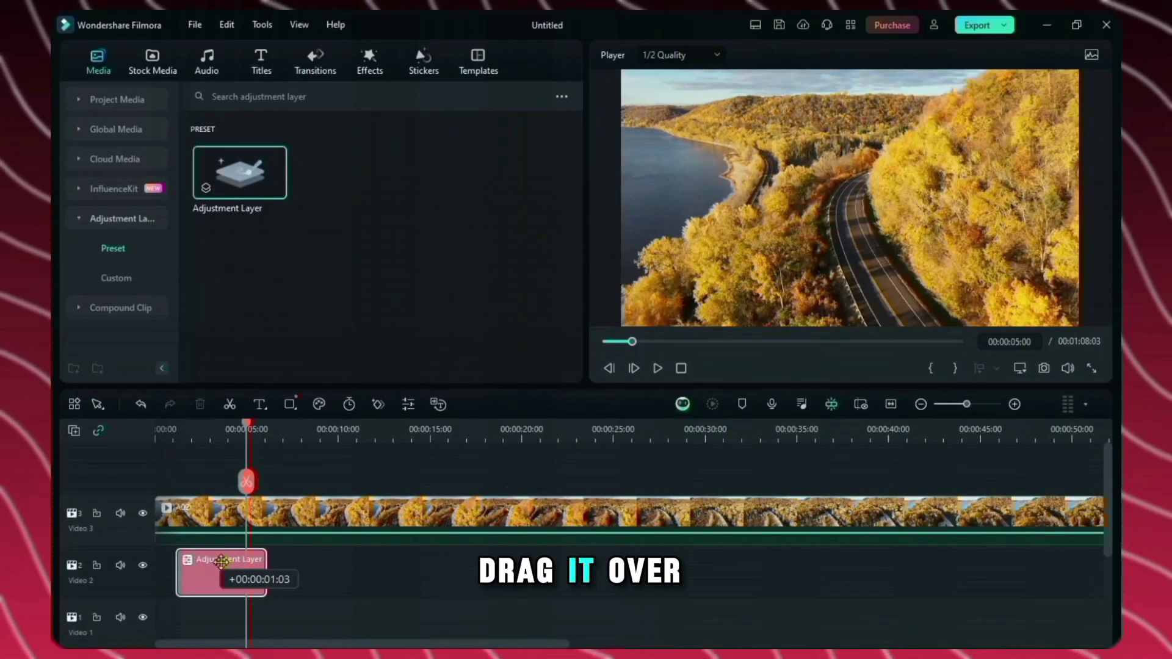
pyautogui.moveTo(201, 476); pyautogui.dragTo(200, 506)
pyautogui.doubleClick(201, 505)
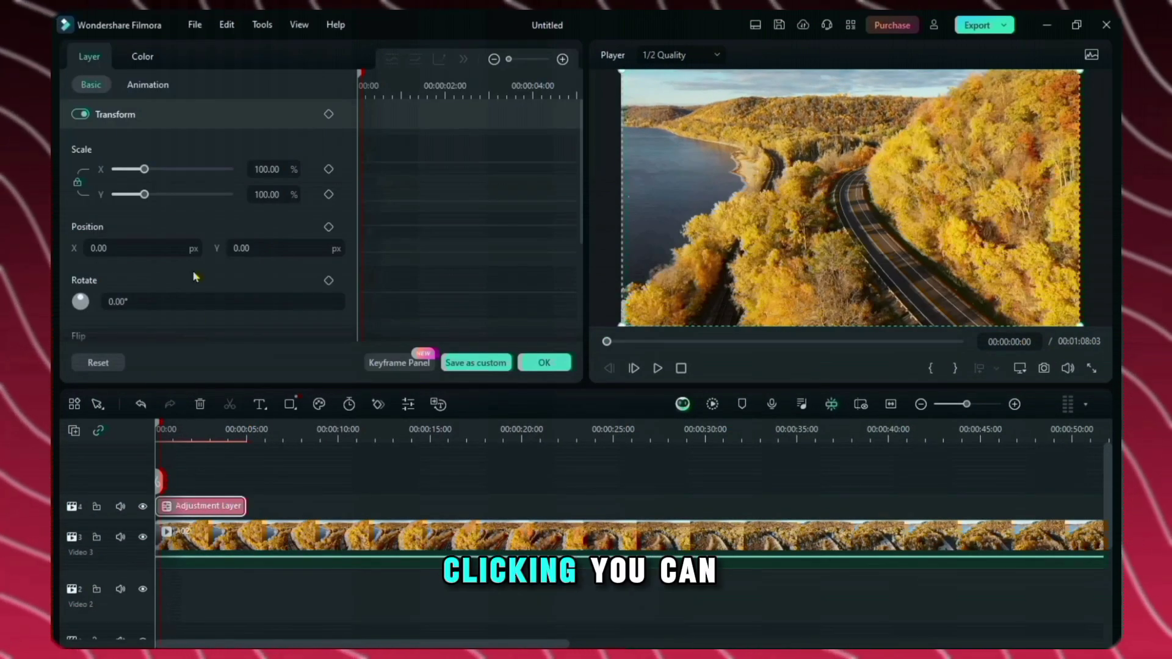
# - Give the adjustment layer the Boost Color preset and start it at 5 seconds
pyautogui.click(143, 58)
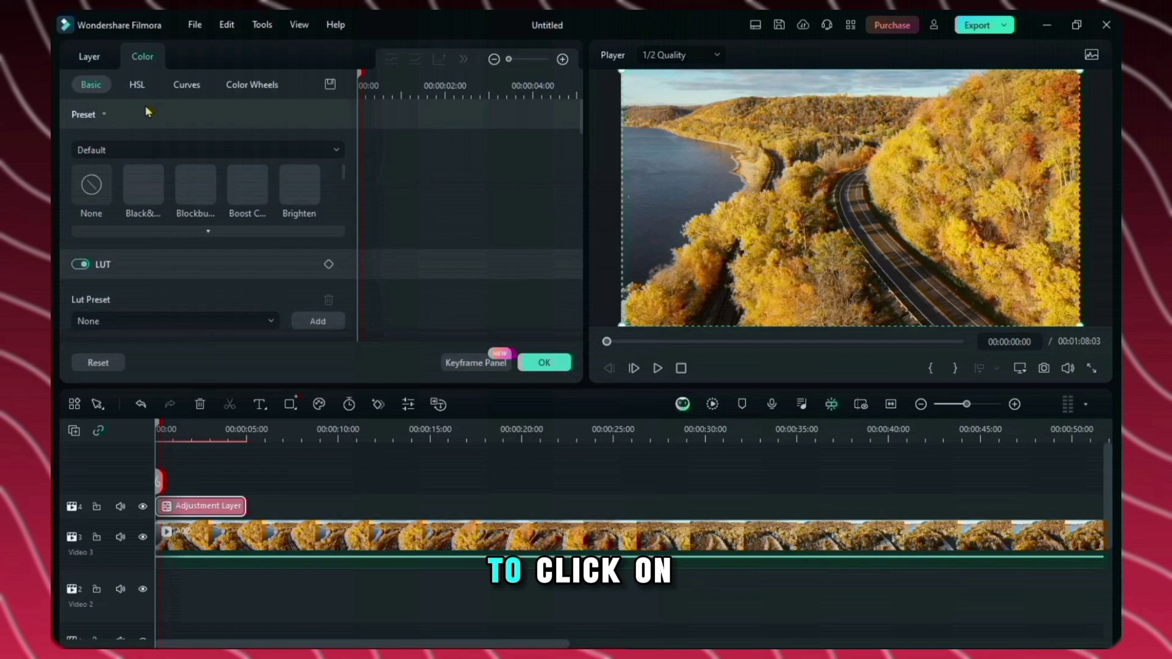
pyautogui.click(158, 196)
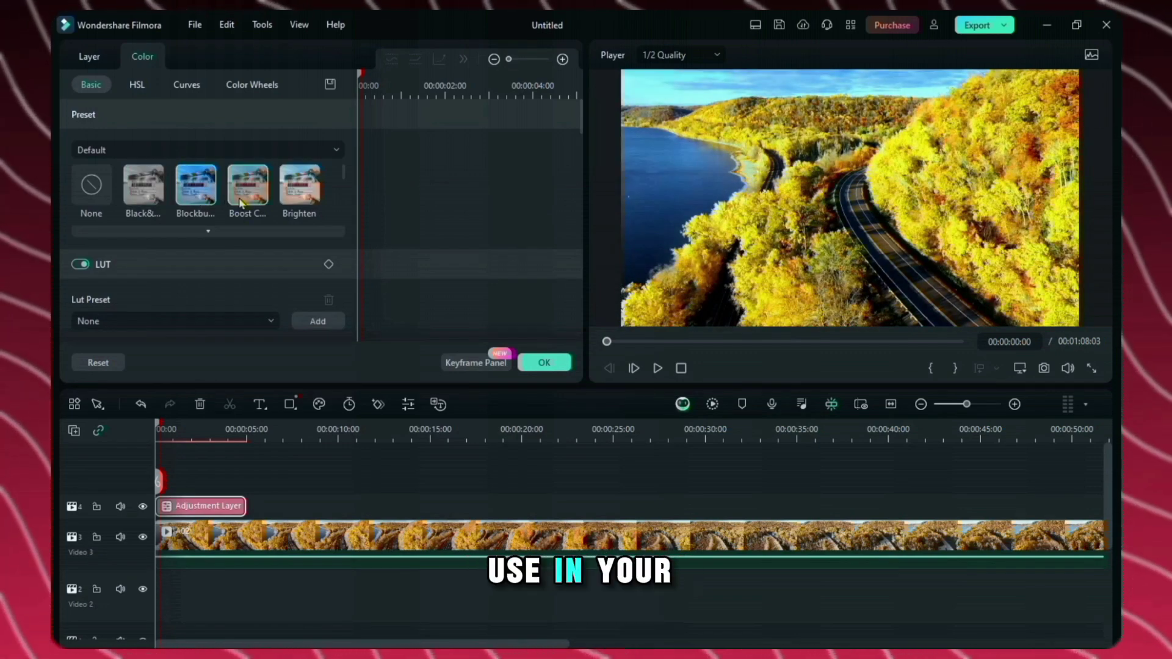
pyautogui.click(241, 204)
pyautogui.scroll(-1, 79, 192)
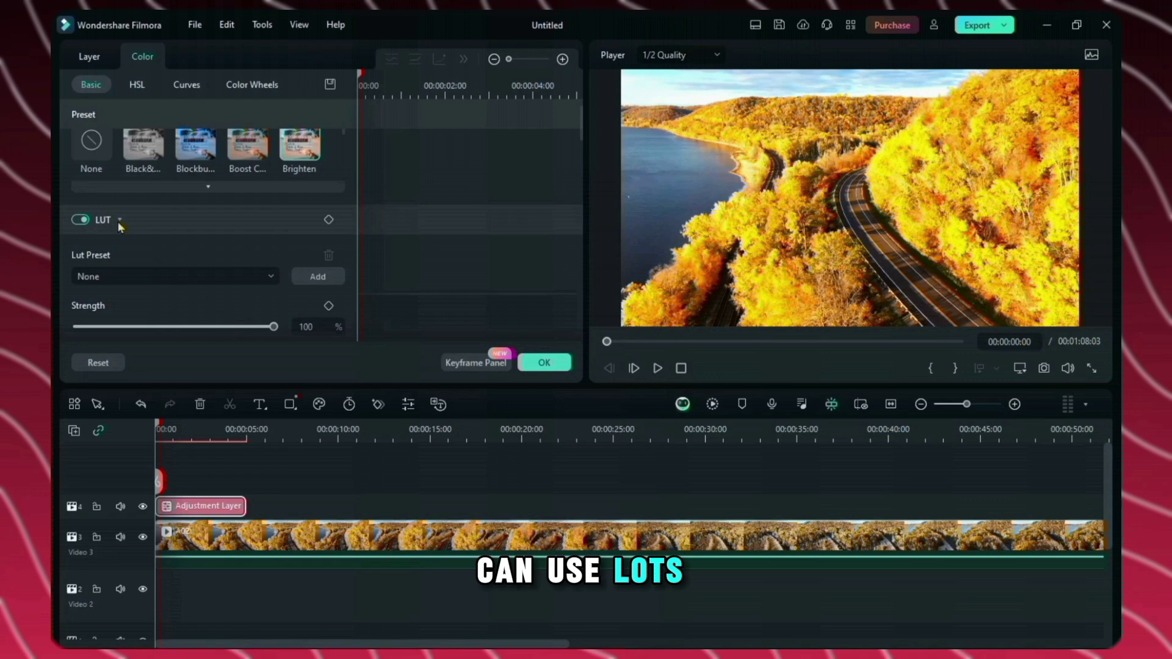
pyautogui.scroll(-5, 184, 249)
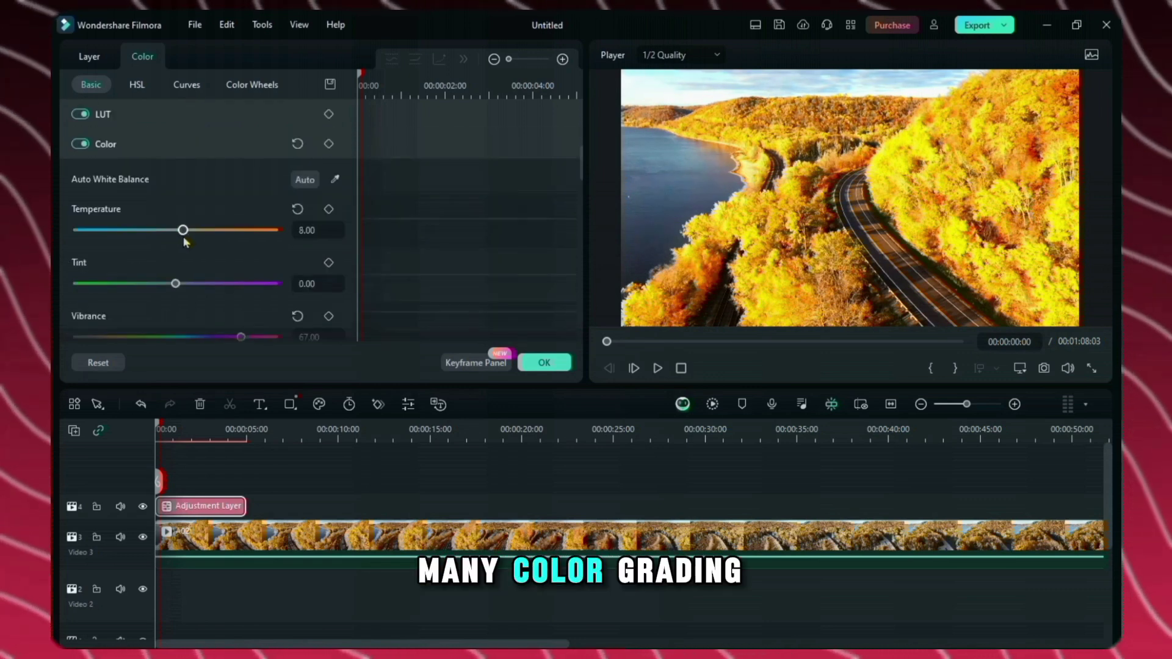
pyautogui.scroll(-4, 186, 243)
pyautogui.click(186, 84)
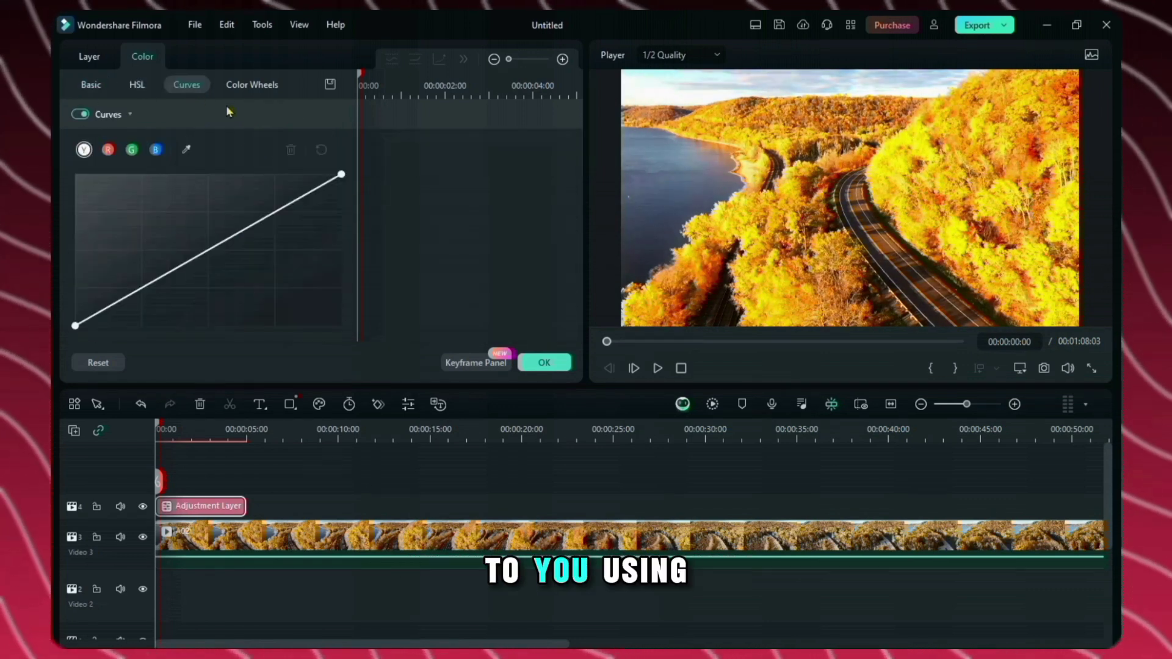
pyautogui.click(252, 84)
pyautogui.click(544, 364)
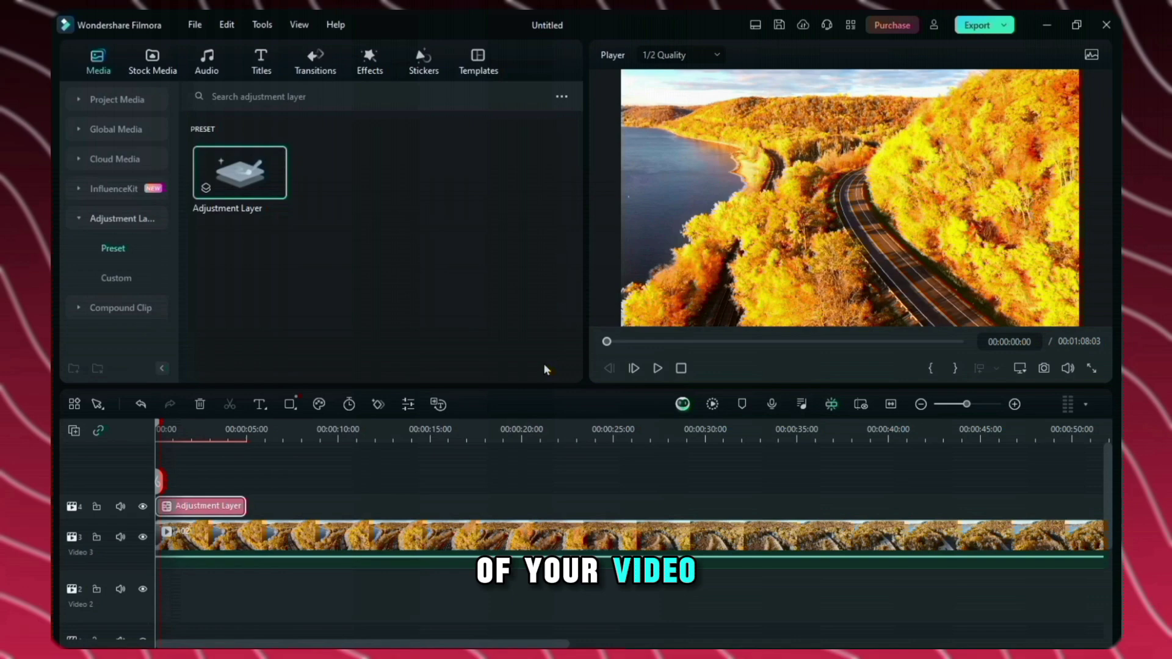
pyautogui.moveTo(183, 507); pyautogui.dragTo(242, 513)
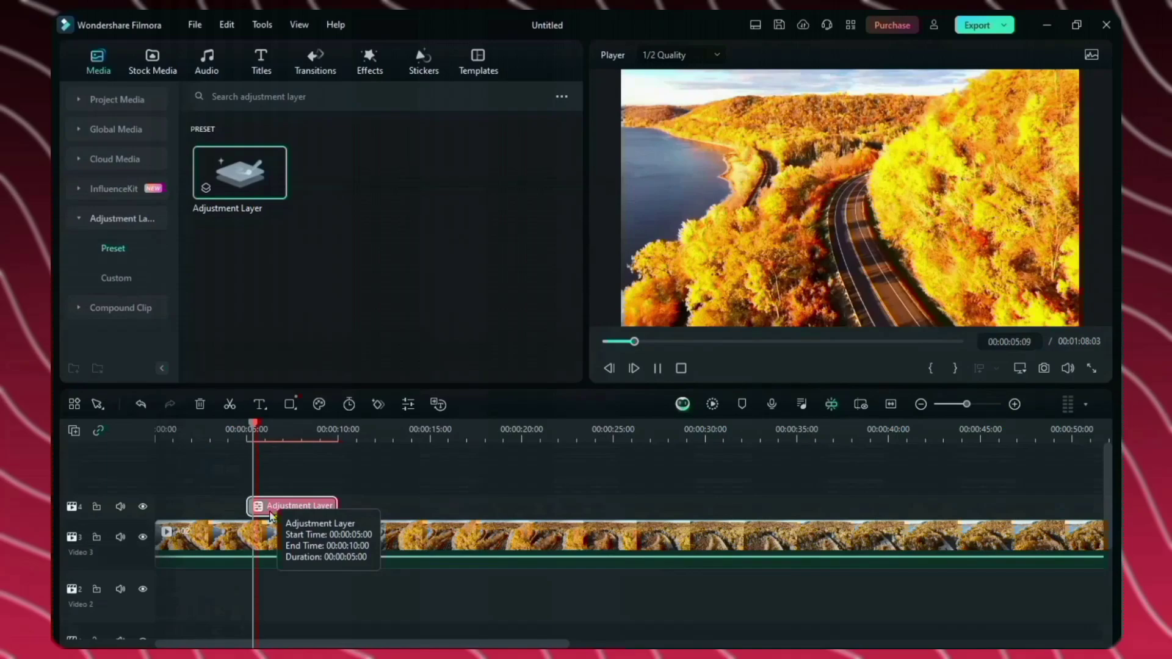
pyautogui.press('space')
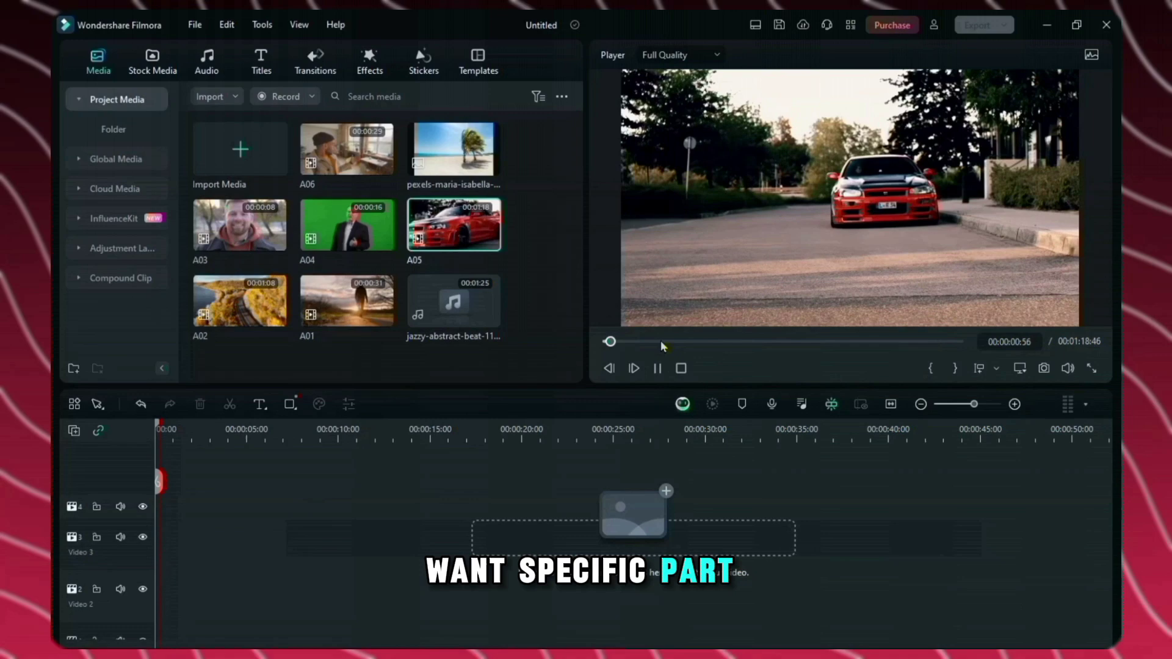
# - Trim A05 in the player to about two seconds and add it at the timeline start
pyautogui.moveTo(607, 342); pyautogui.dragTo(715, 352)
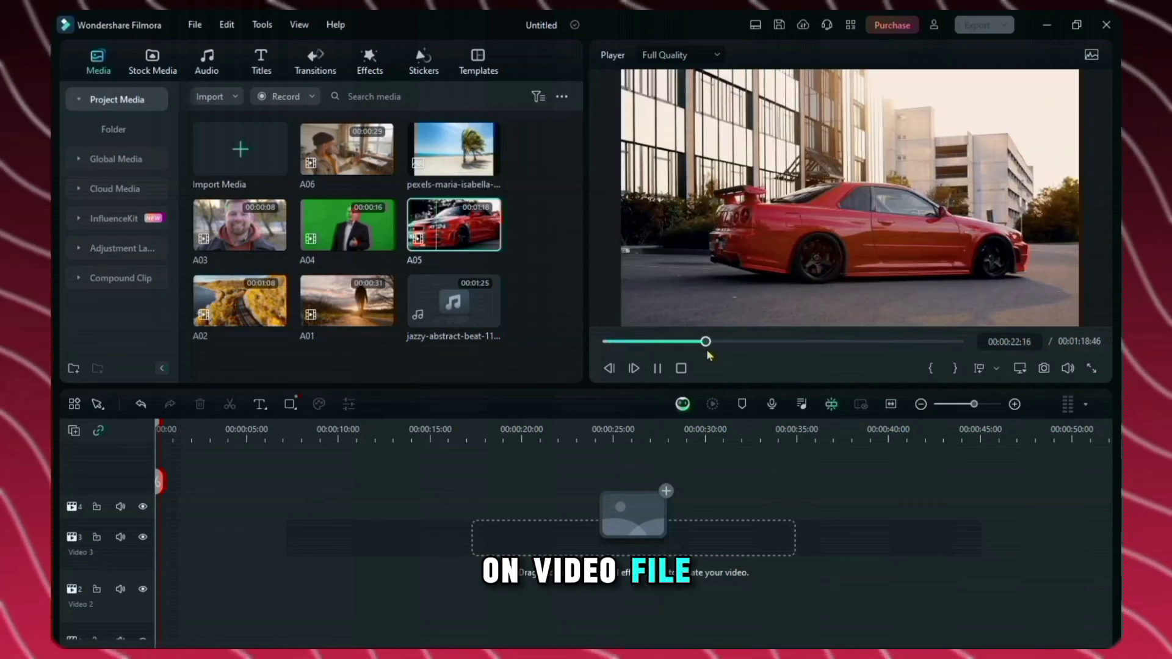
pyautogui.click(685, 341)
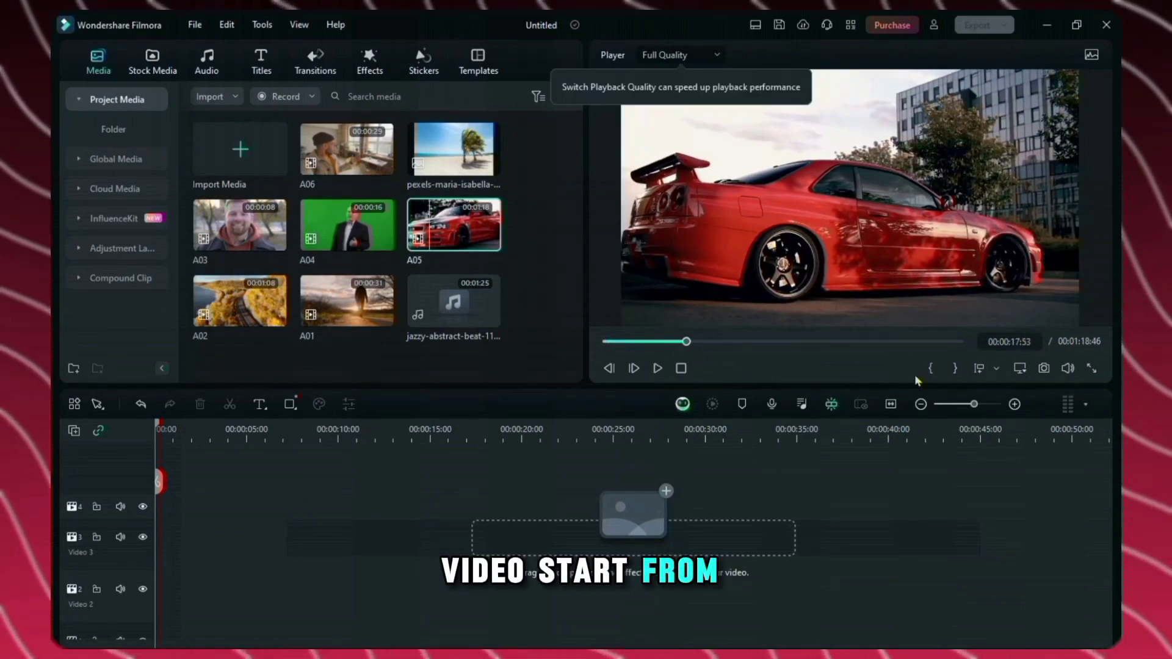
pyautogui.click(934, 372)
pyautogui.moveTo(880, 309); pyautogui.dragTo(463, 336)
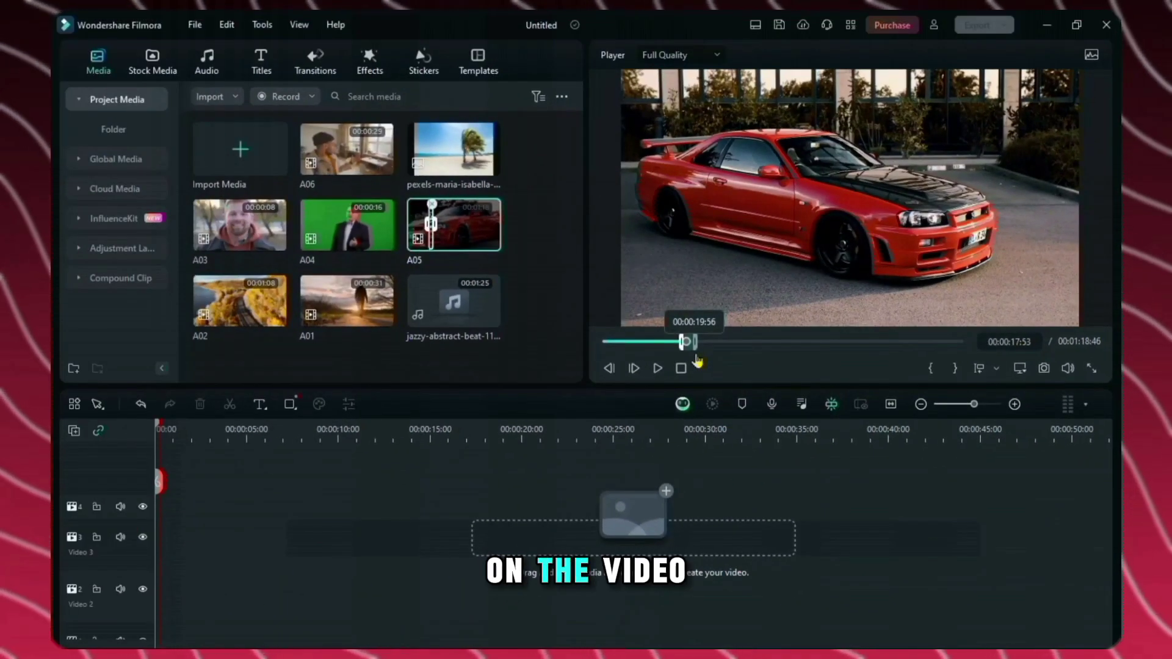
pyautogui.moveTo(698, 362); pyautogui.dragTo(696, 362)
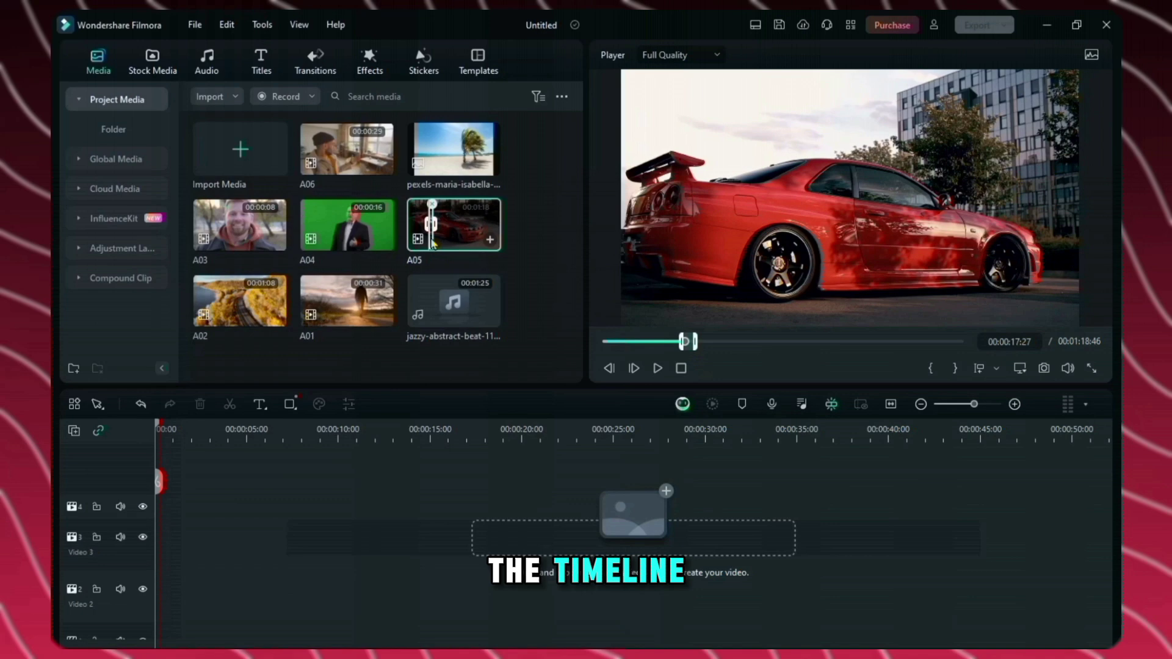
pyautogui.moveTo(432, 243); pyautogui.dragTo(257, 533)
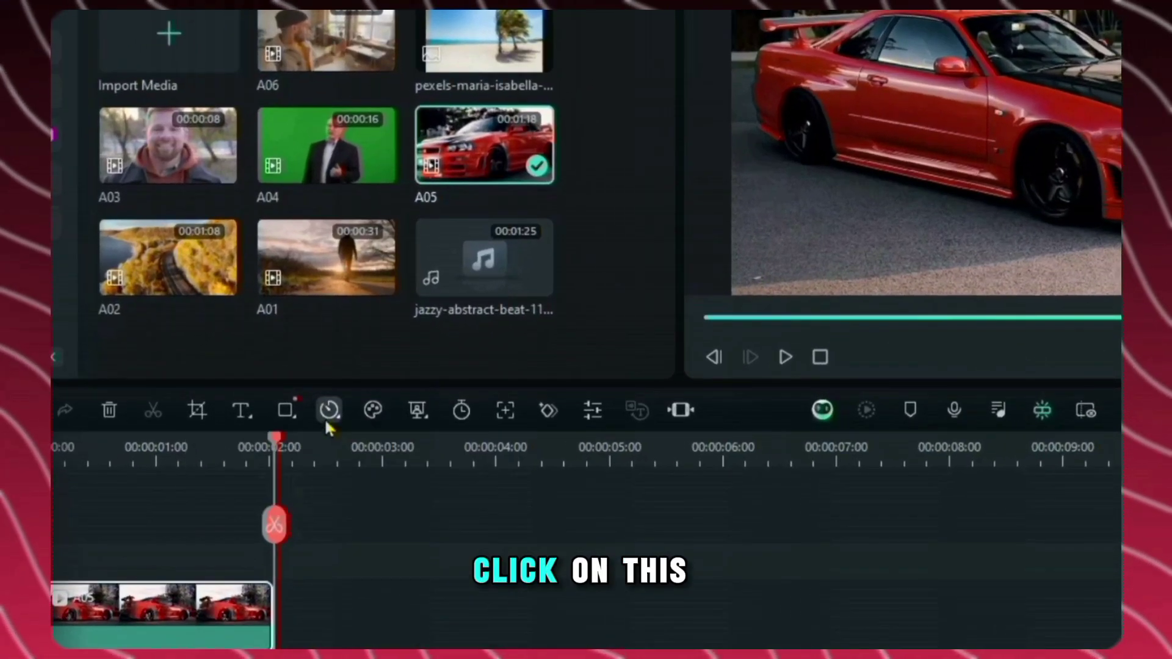
# - Try the Montage and Flash in speed ramp presets on the car clip, playing back the result
pyautogui.click(348, 404)
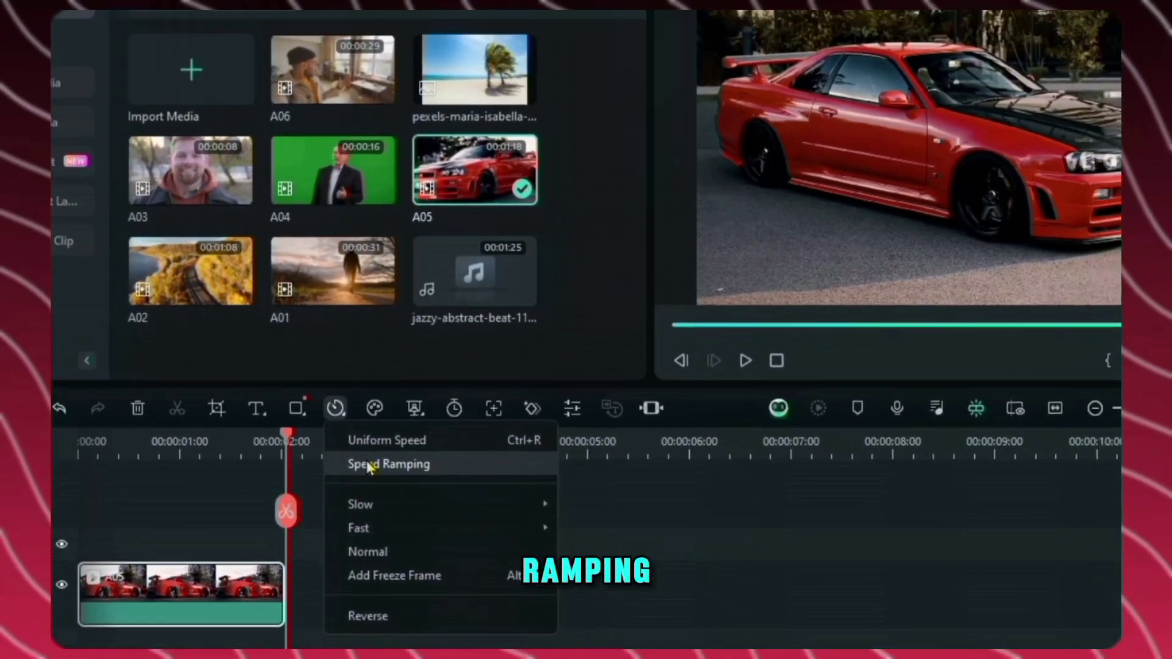
pyautogui.click(369, 474)
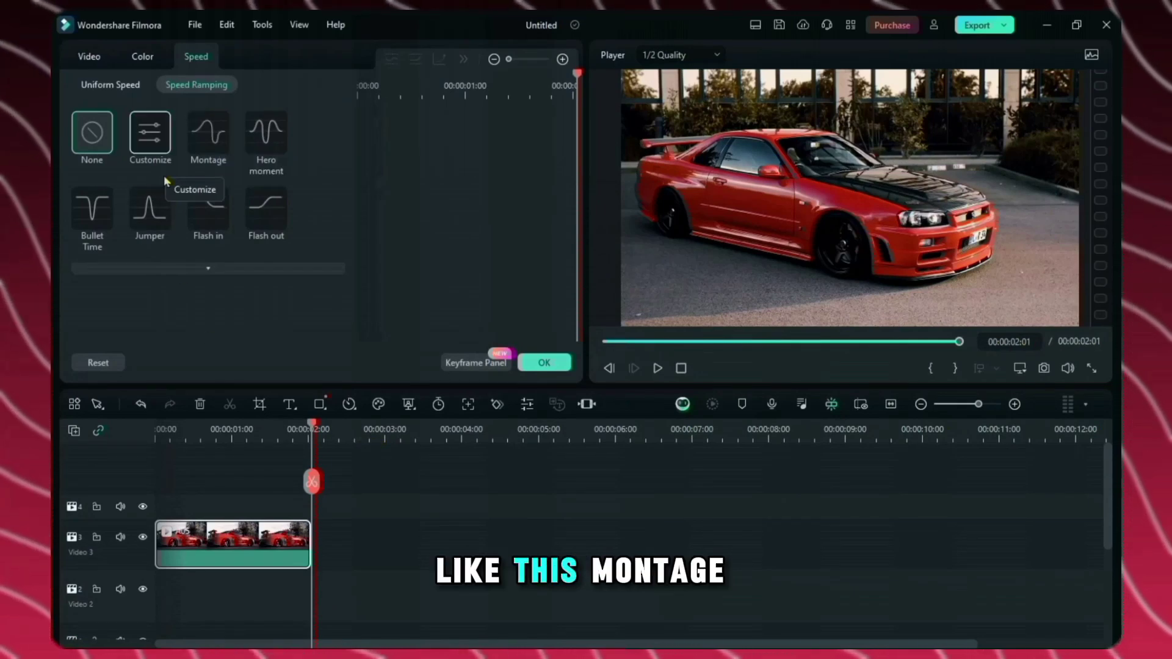
pyautogui.click(209, 134)
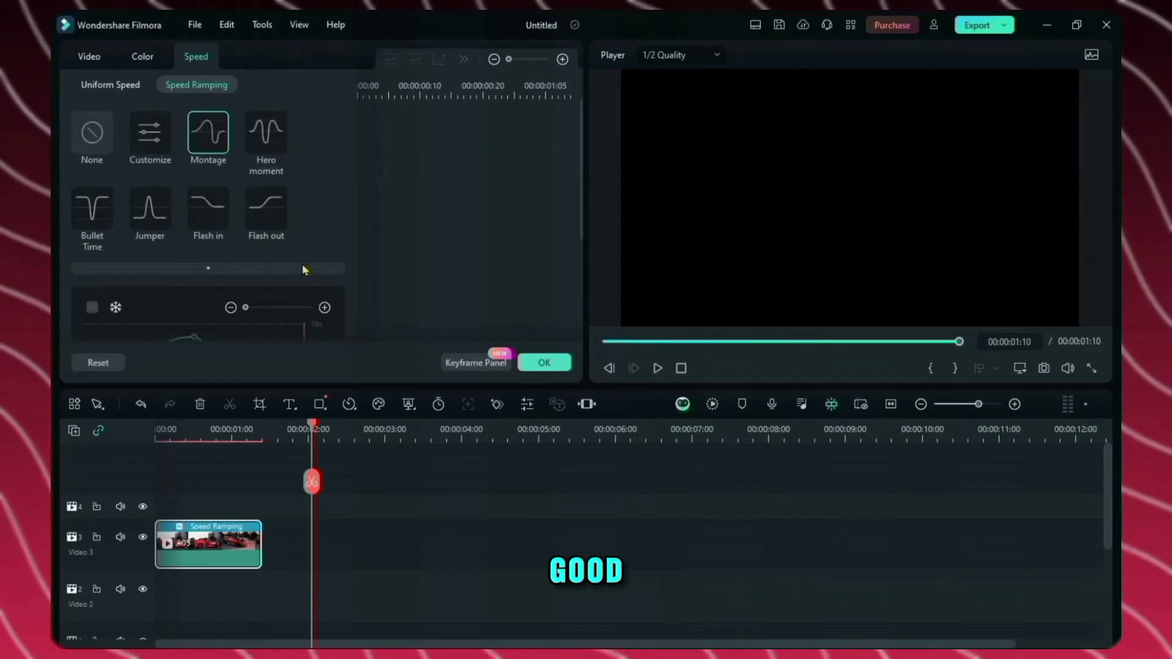
pyautogui.scroll(-2, 280, 301)
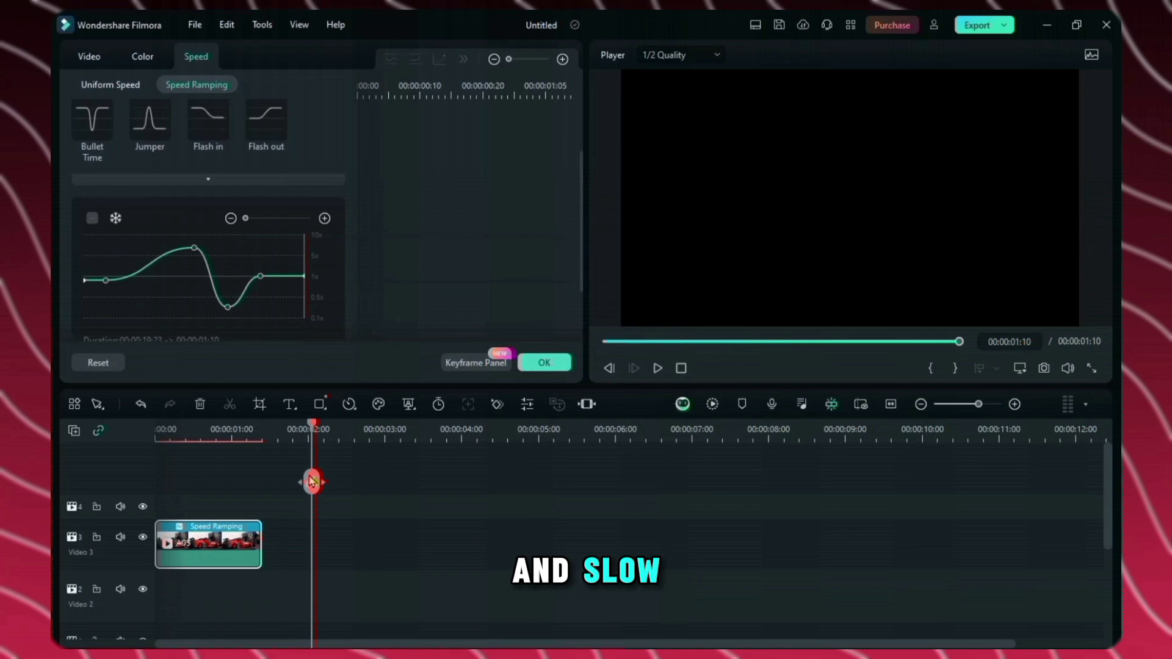
pyautogui.moveTo(311, 481); pyautogui.dragTo(148, 478)
pyautogui.press('space')
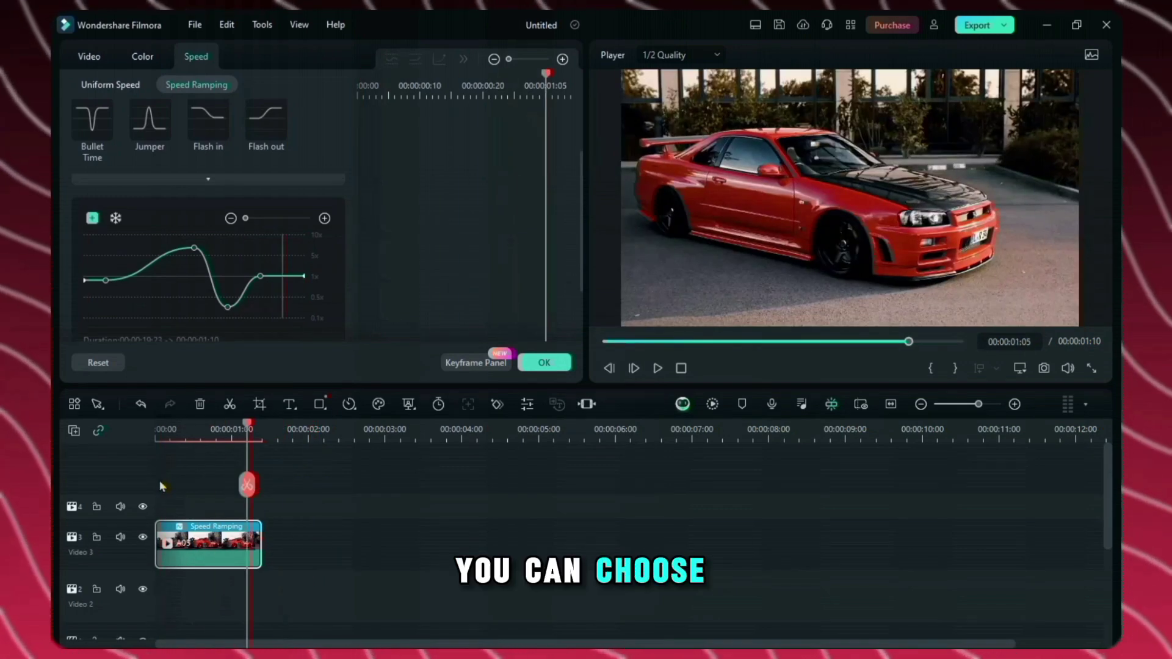
pyautogui.click(195, 142)
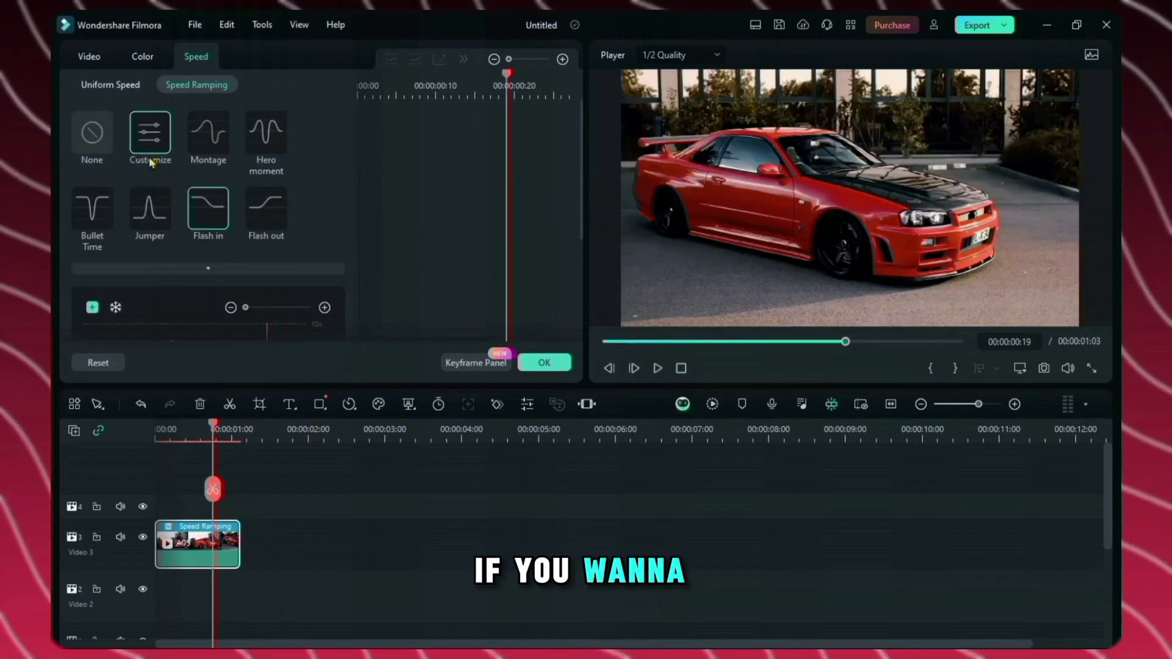
# - Build a custom speed curve that peaks at about 5x and dips to 0.5x
pyautogui.click(150, 139)
pyautogui.scroll(-2, 218, 324)
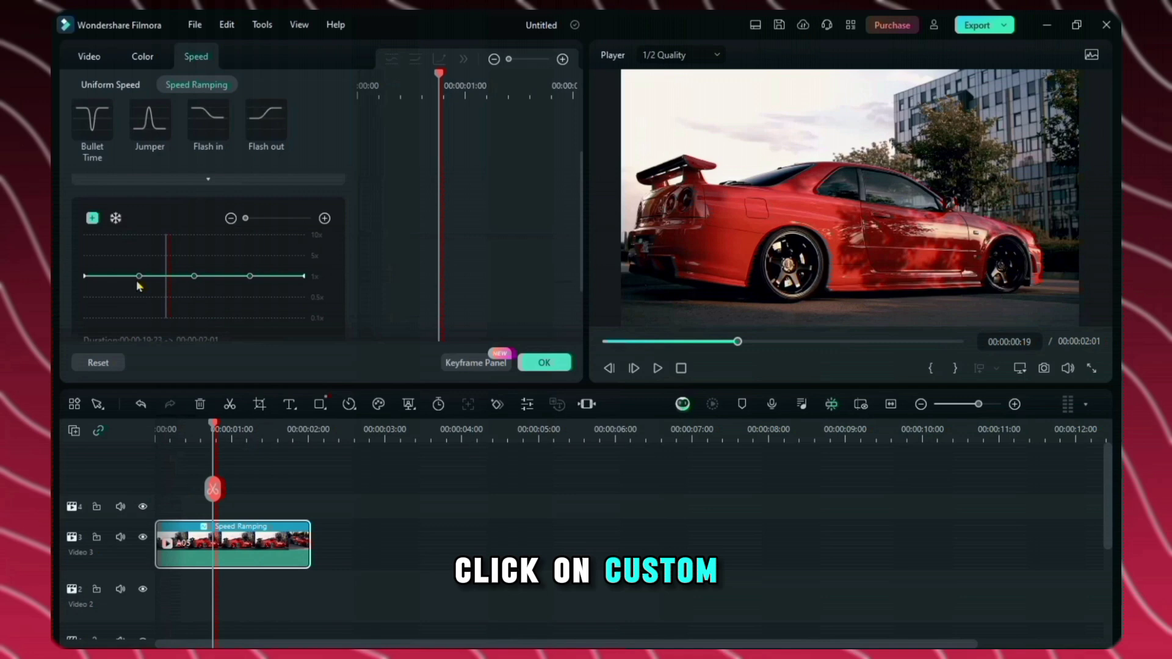
pyautogui.moveTo(138, 278); pyautogui.dragTo(126, 294)
pyautogui.moveTo(194, 276); pyautogui.dragTo(177, 255)
pyautogui.moveTo(250, 276); pyautogui.dragTo(221, 294)
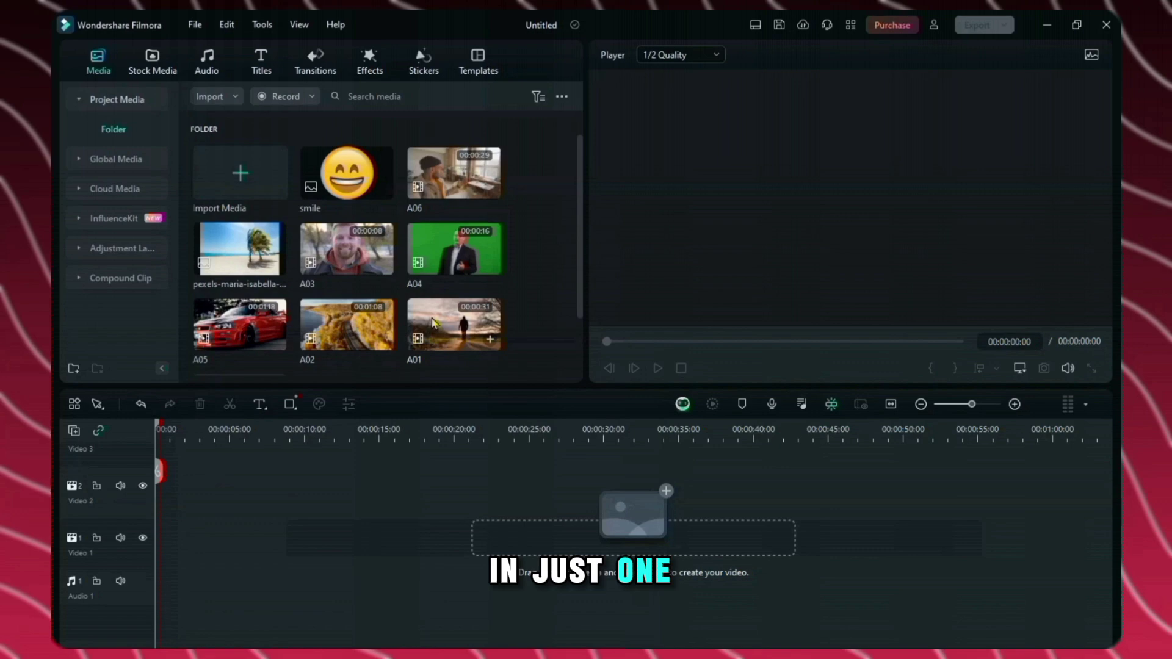
# - Put A04 on Video 2 and key out its green background with Chroma Key, offset 18
pyautogui.moveTo(400, 359); pyautogui.dragTo(166, 498)
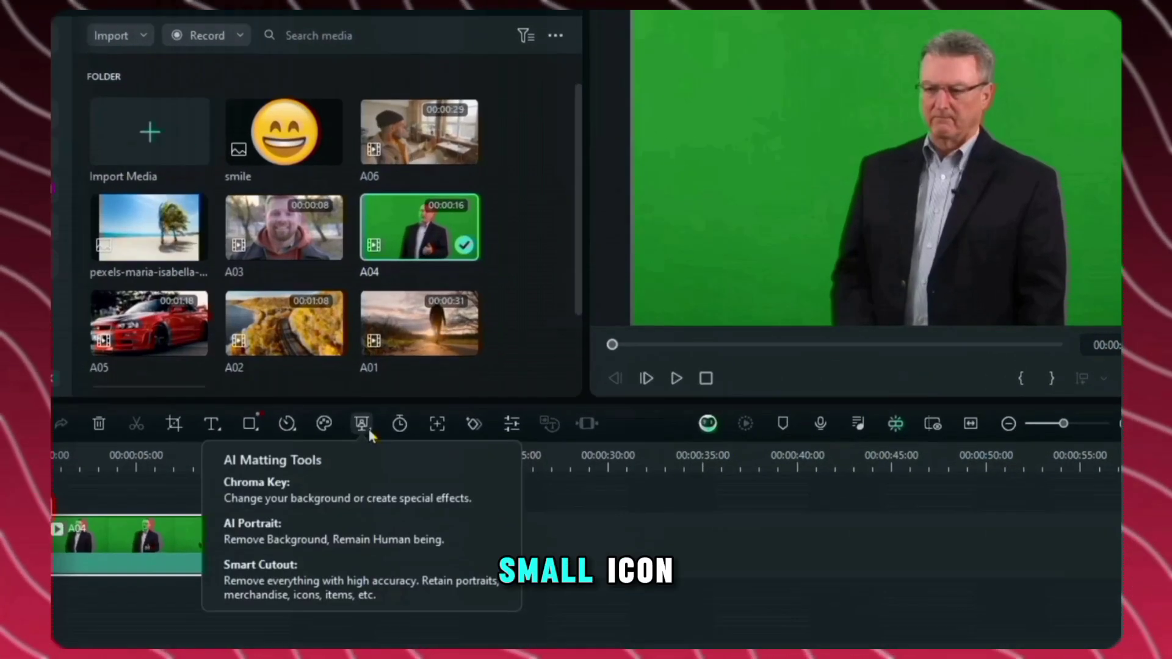
pyautogui.click(365, 429)
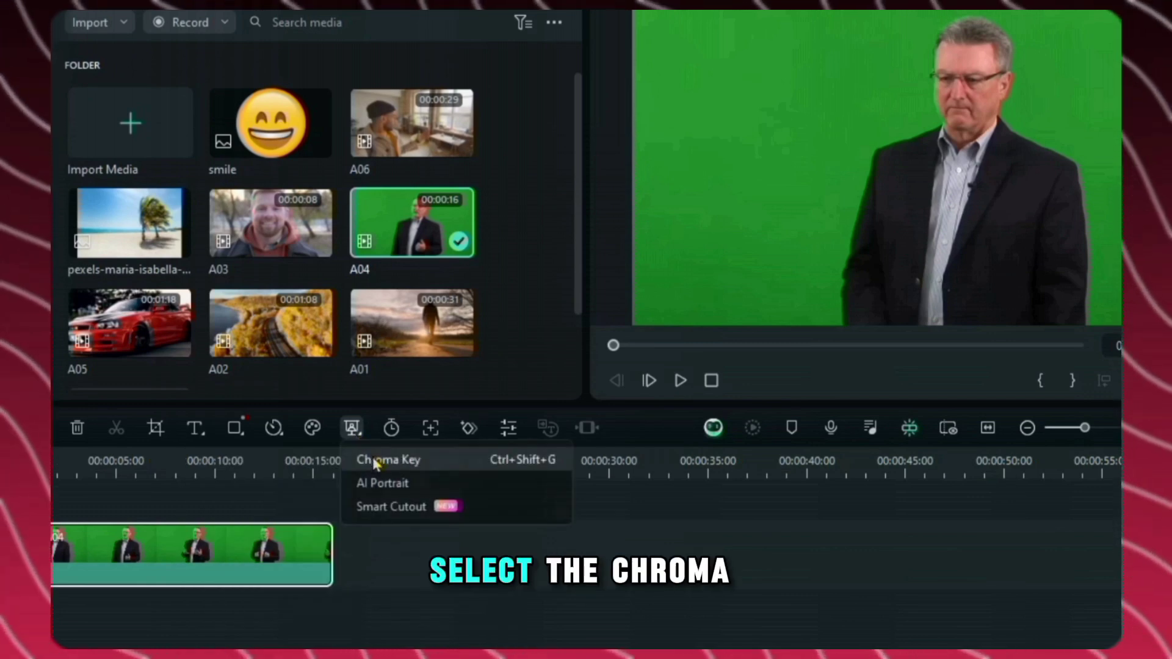
pyautogui.click(373, 459)
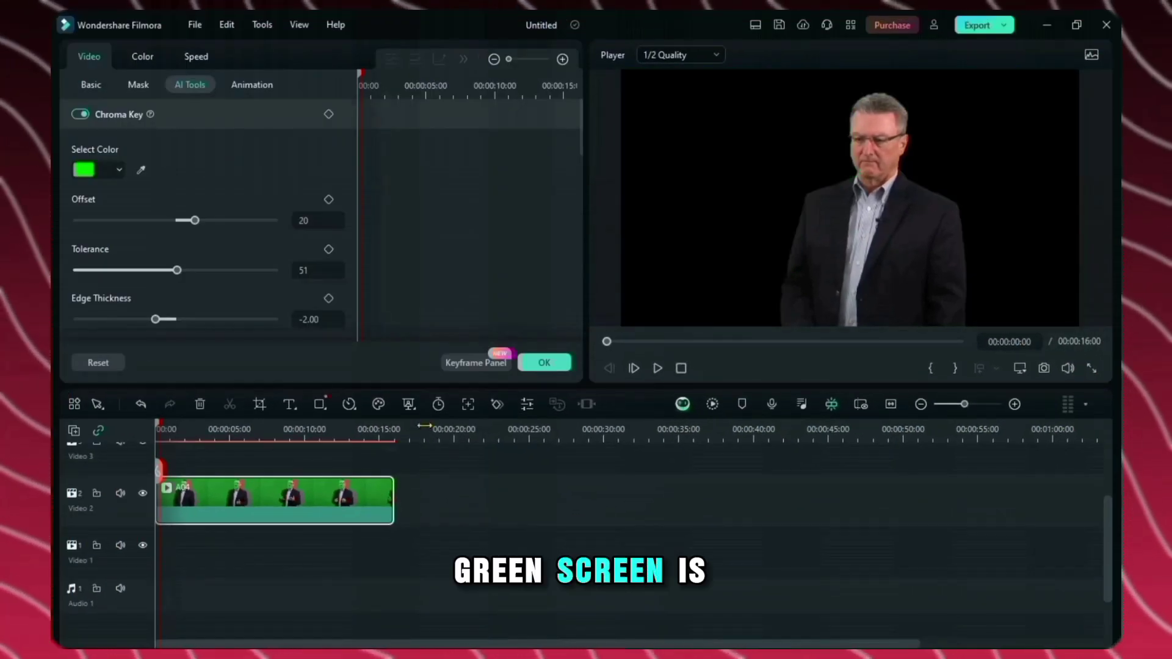
pyautogui.click(184, 429)
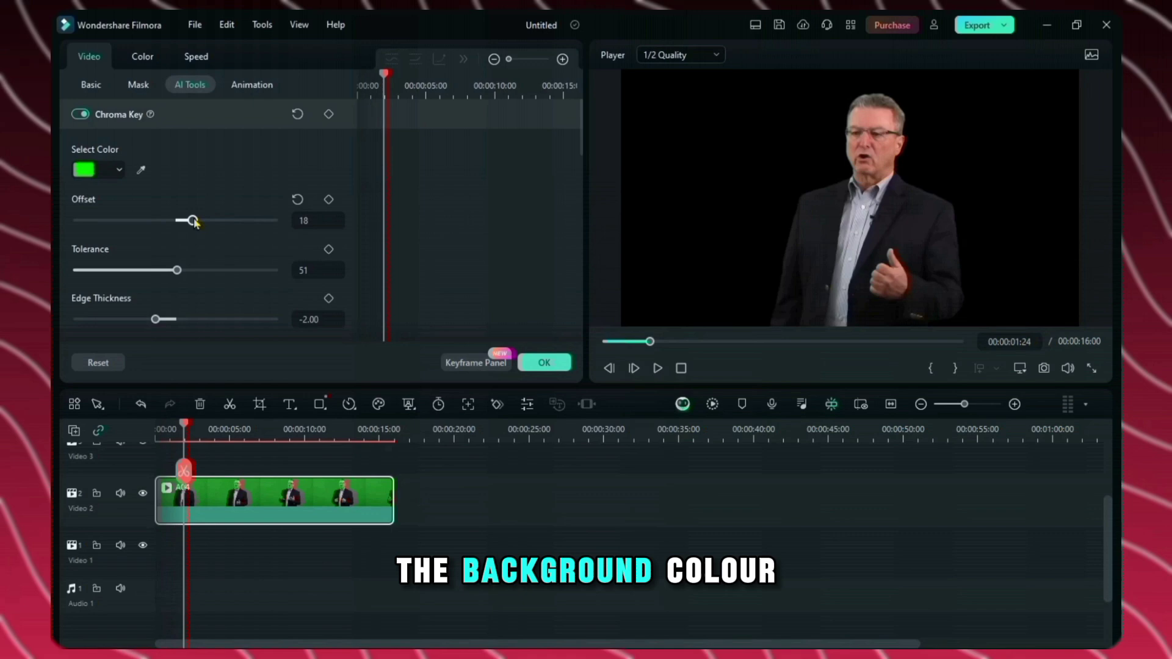
pyautogui.moveTo(184, 223); pyautogui.dragTo(182, 223)
# - Confirm the chroma key settings and search the stock media for 'room'
pyautogui.click(544, 363)
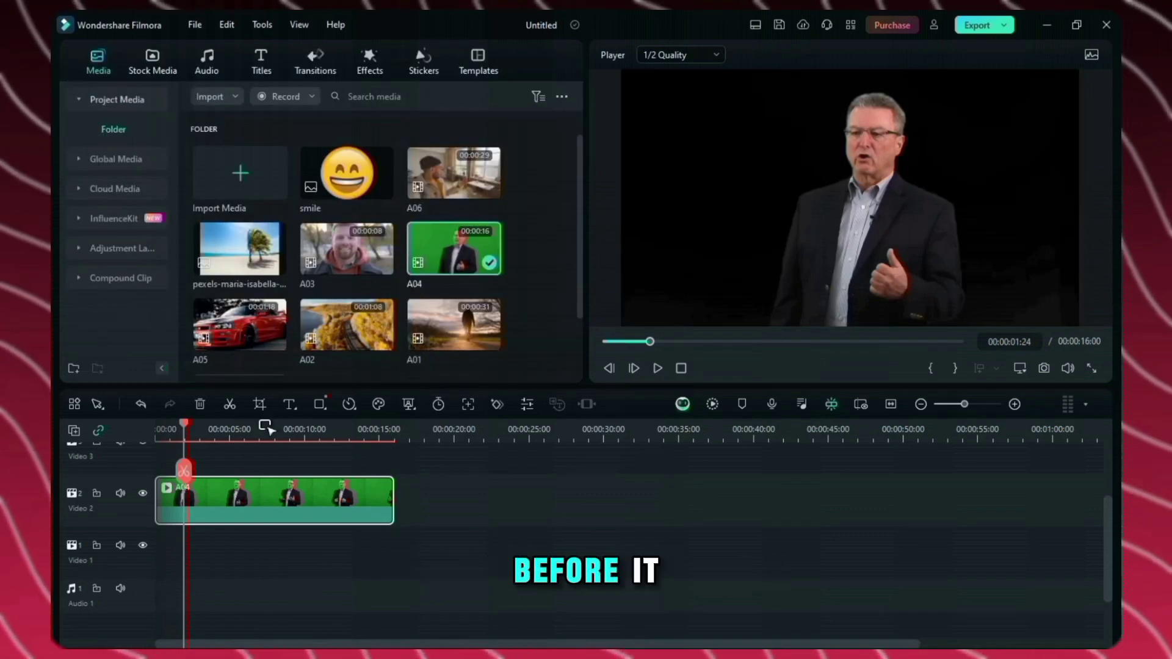
pyautogui.click(163, 72)
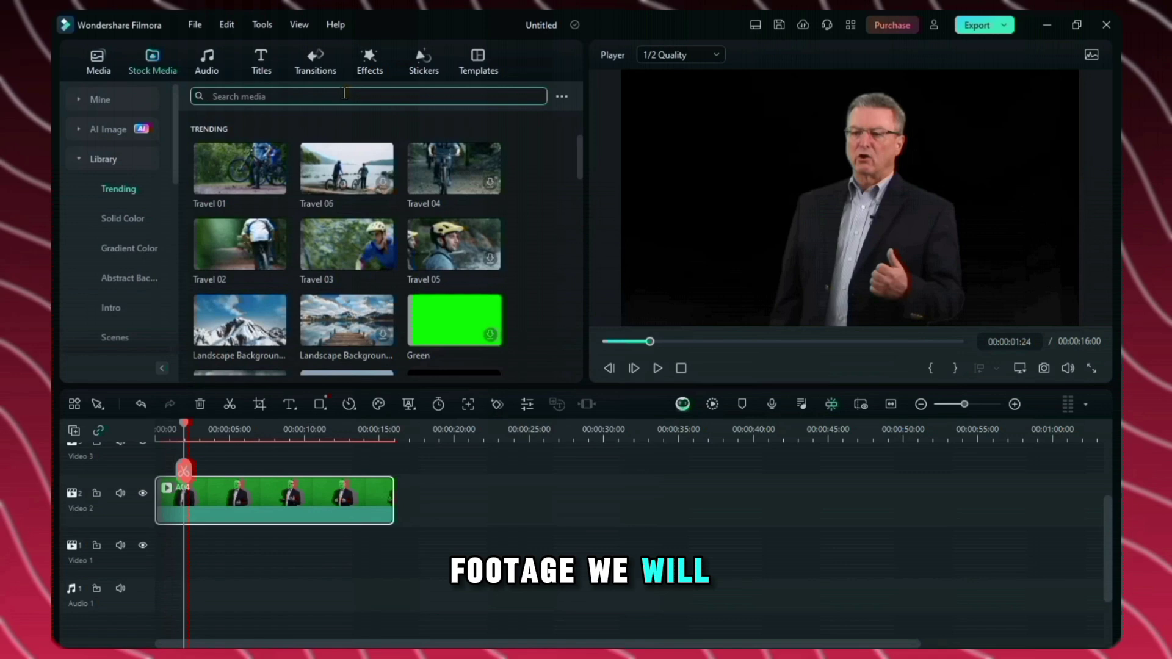
pyautogui.click(345, 92)
pyautogui.write('room')
pyautogui.press('Return')
# - Place the bar interior clip on Video 1 under the presenter and play the composite
pyautogui.click(356, 154)
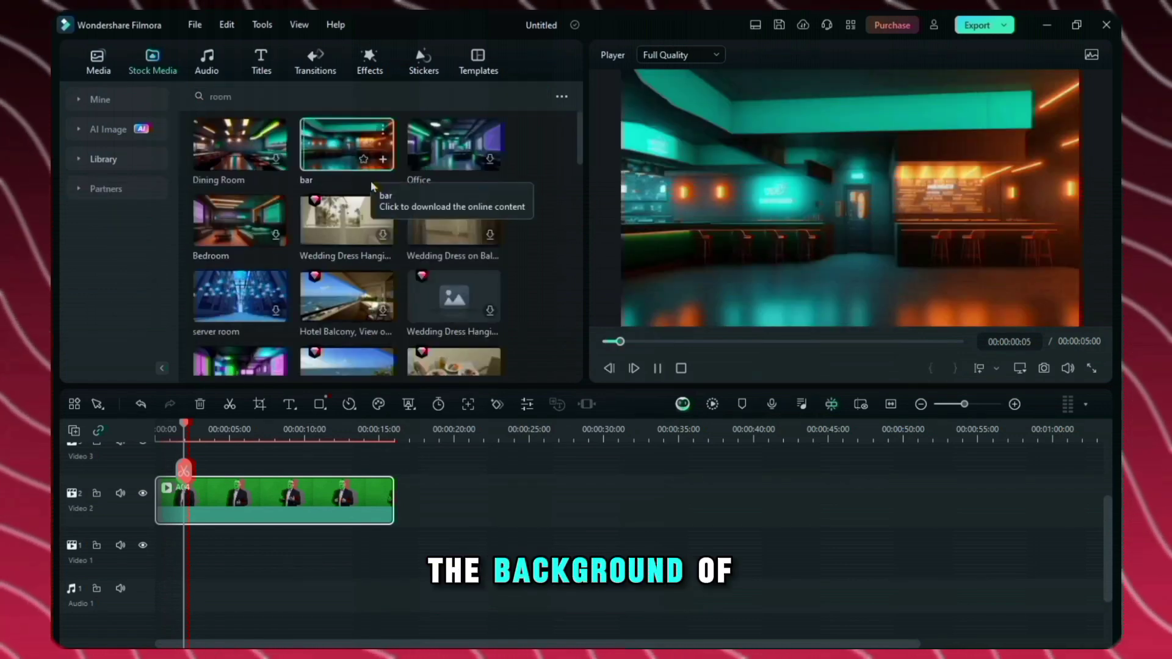
pyautogui.moveTo(355, 153); pyautogui.dragTo(348, 178)
pyautogui.moveTo(174, 476); pyautogui.dragTo(140, 556)
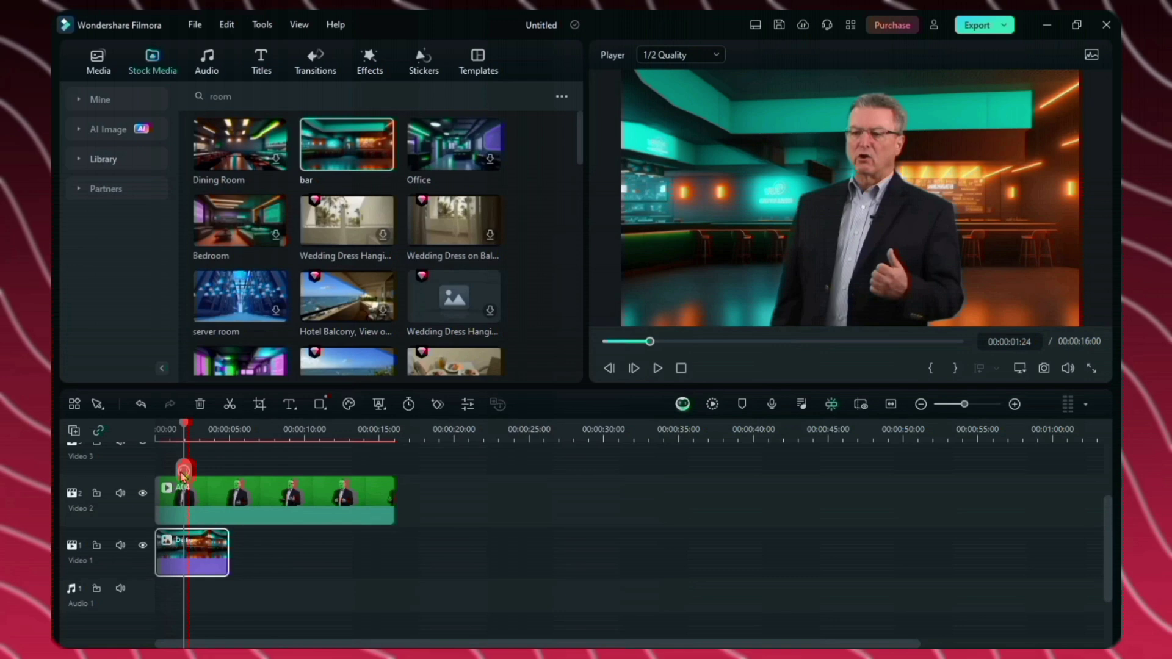
pyautogui.click(157, 477)
pyautogui.press('space')
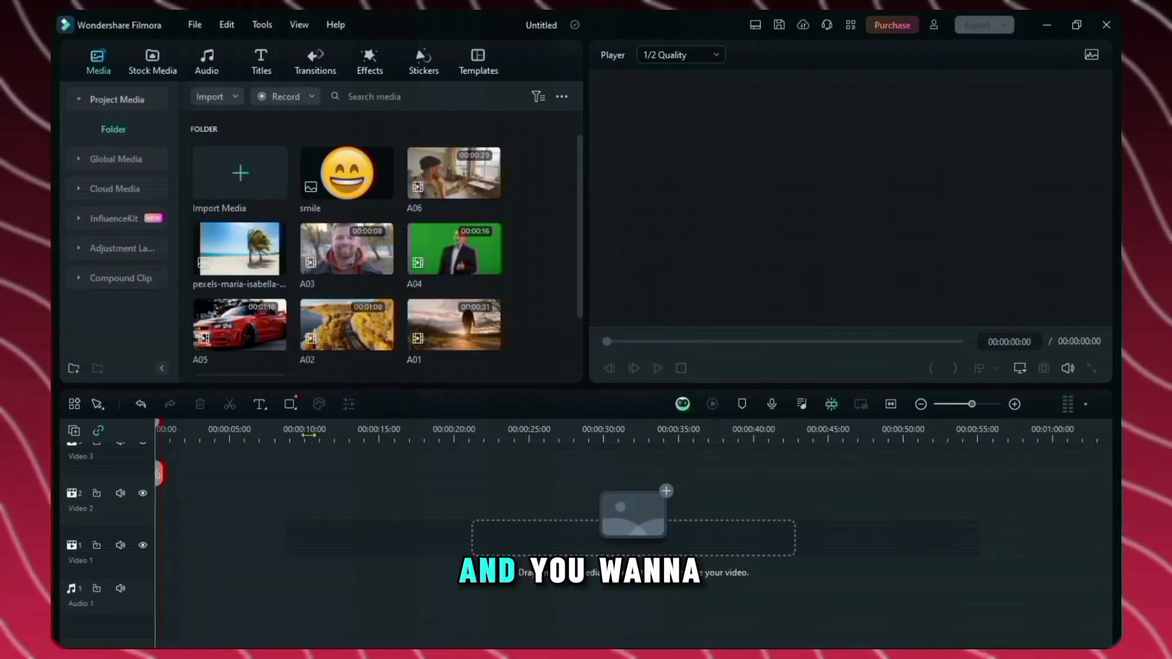
# - Add A03 to Video 1 and strip its park background using AI Portrait
pyautogui.moveTo(351, 243); pyautogui.dragTo(238, 490)
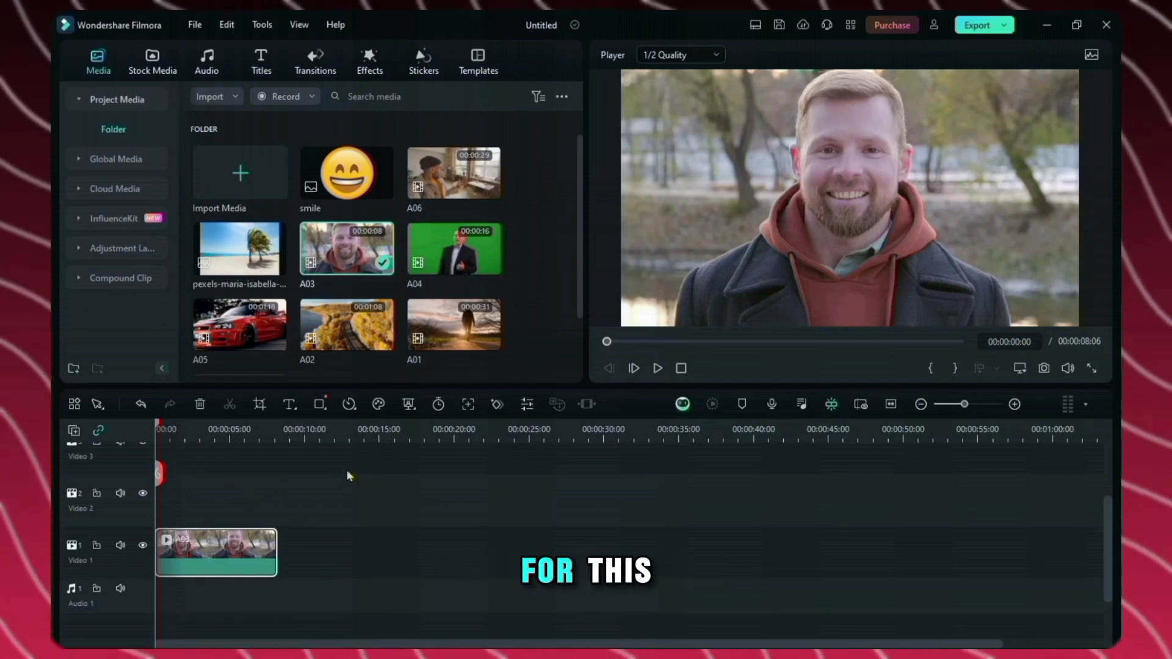
pyautogui.click(409, 404)
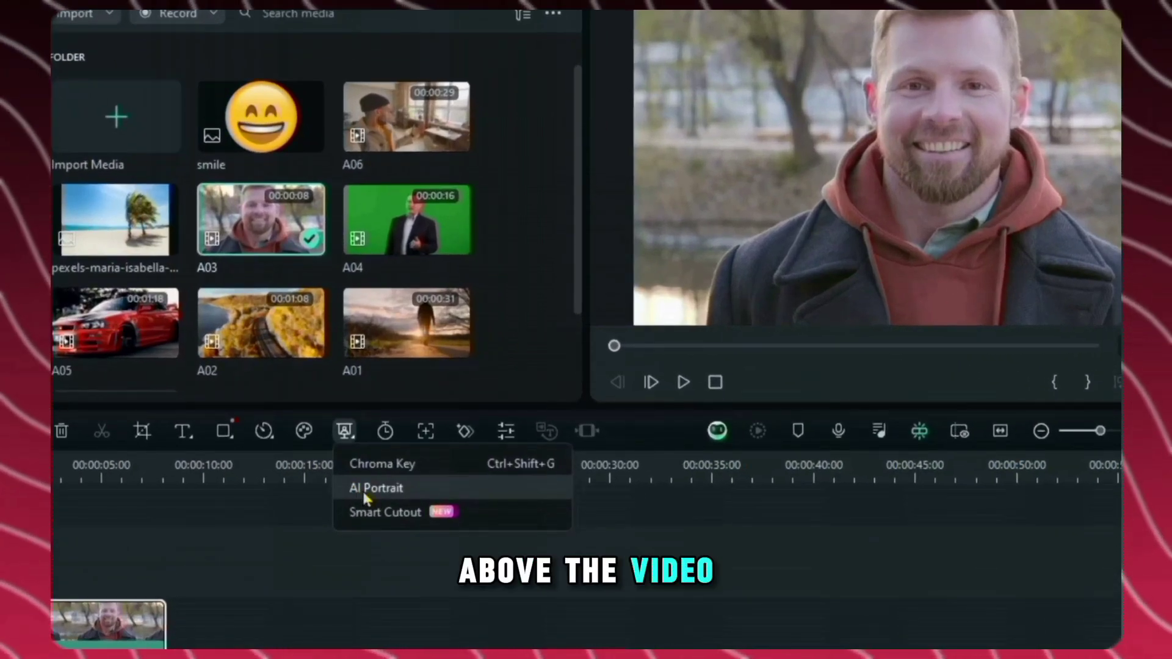
pyautogui.click(365, 489)
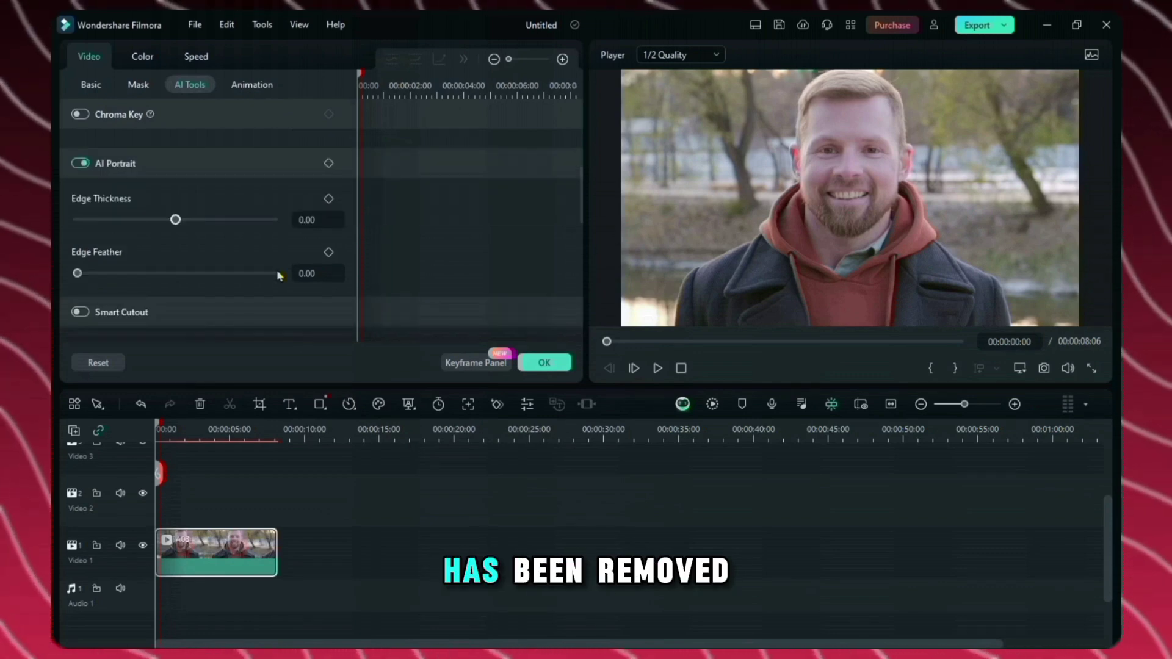
pyautogui.scroll(-1, 310, 273)
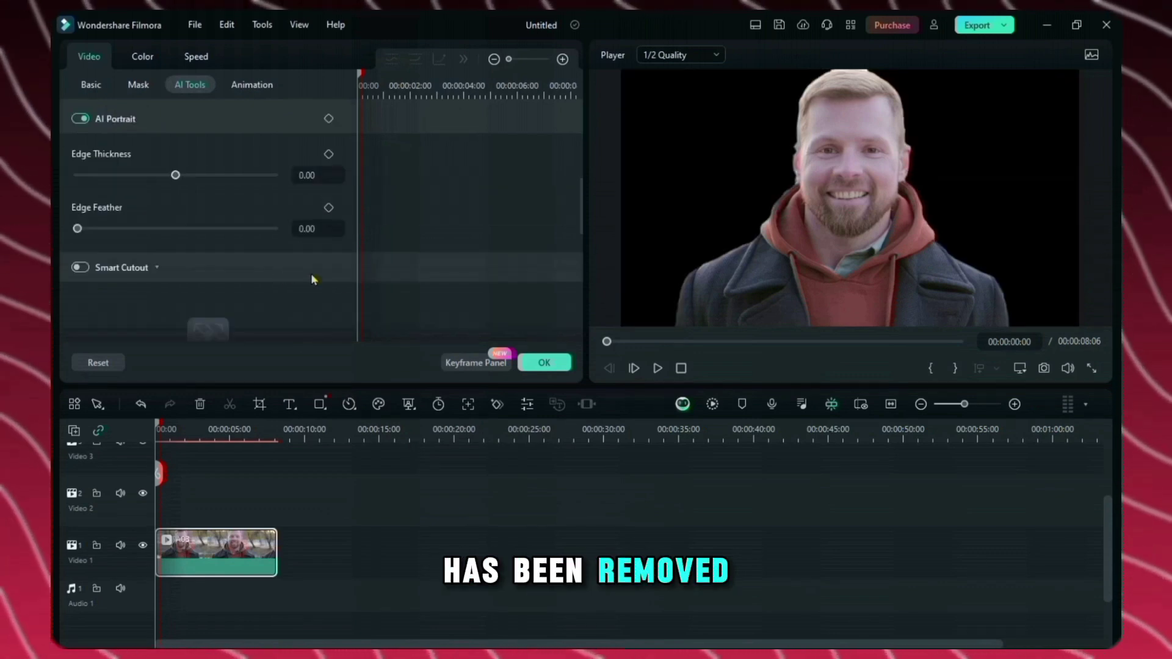
pyautogui.click(545, 363)
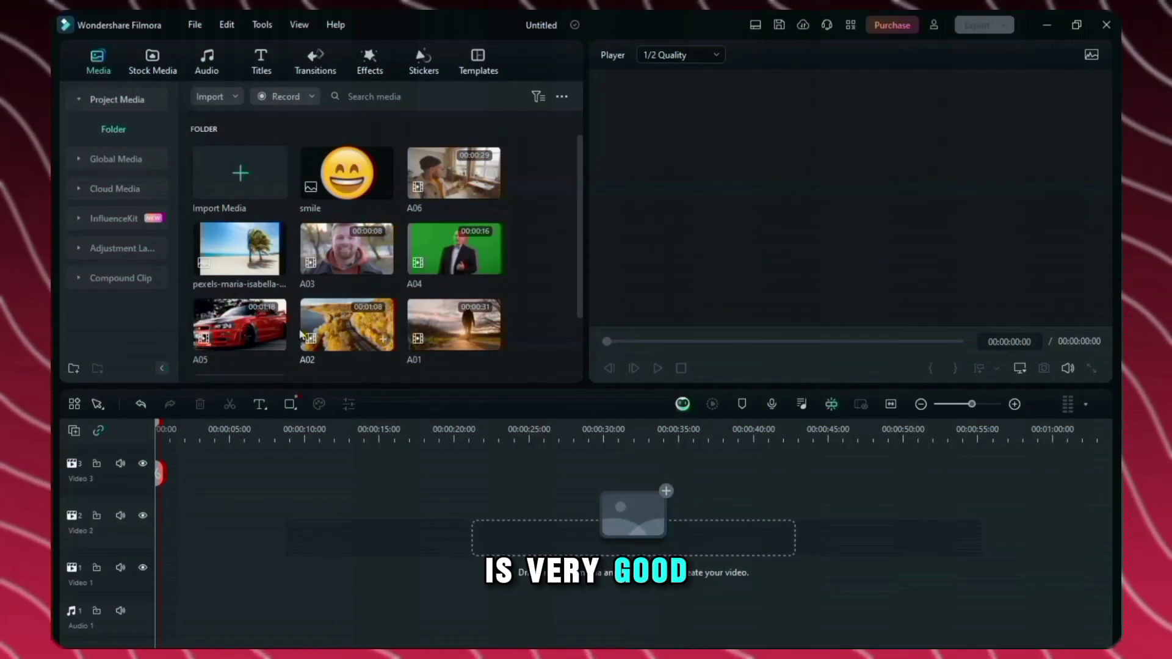
# - Add the Cinematic Superhero Title Trailer 07 template to the timeline
pyautogui.click(478, 61)
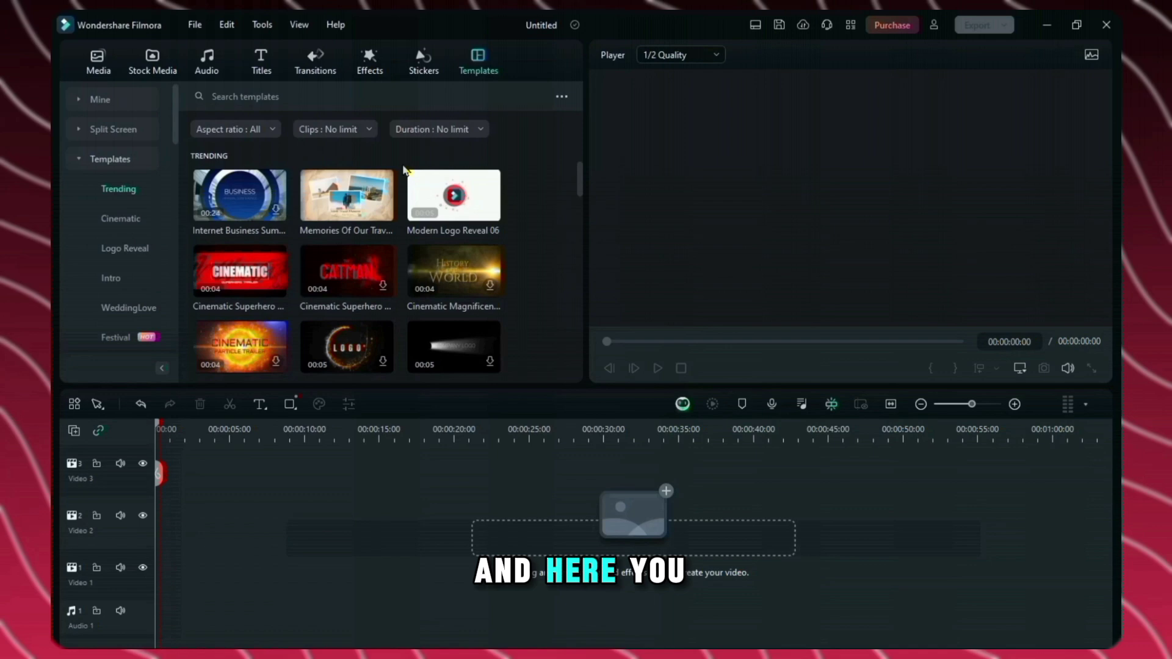
pyautogui.scroll(-8, 367, 217)
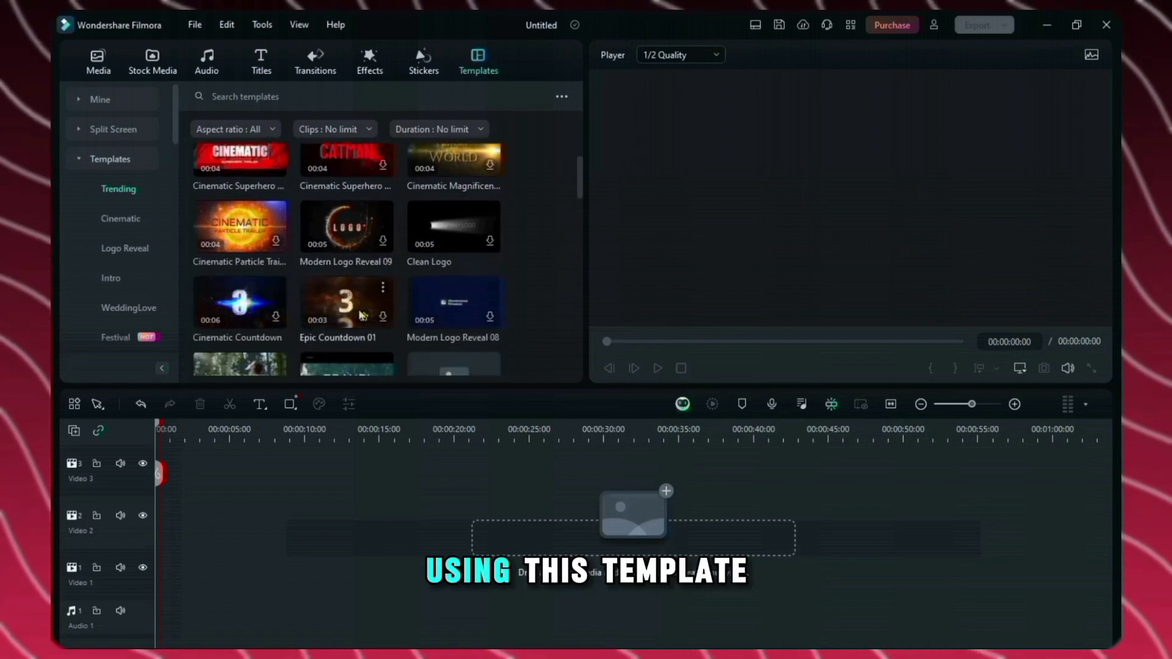
pyautogui.scroll(8, 350, 219)
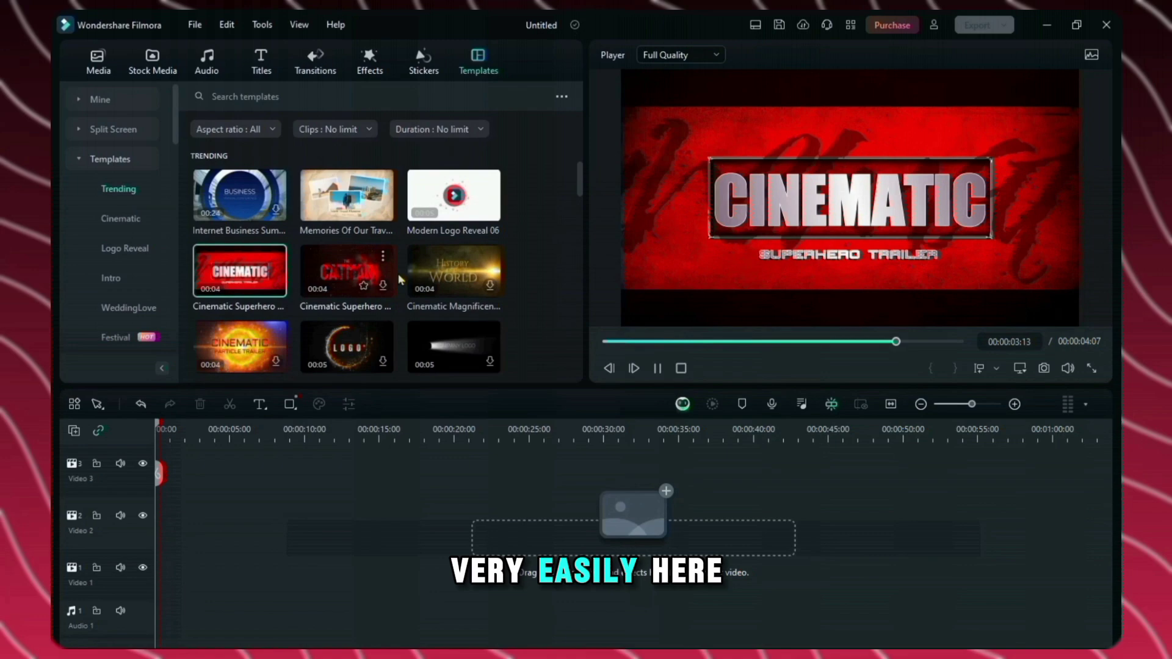
pyautogui.moveTo(239, 271); pyautogui.dragTo(150, 529)
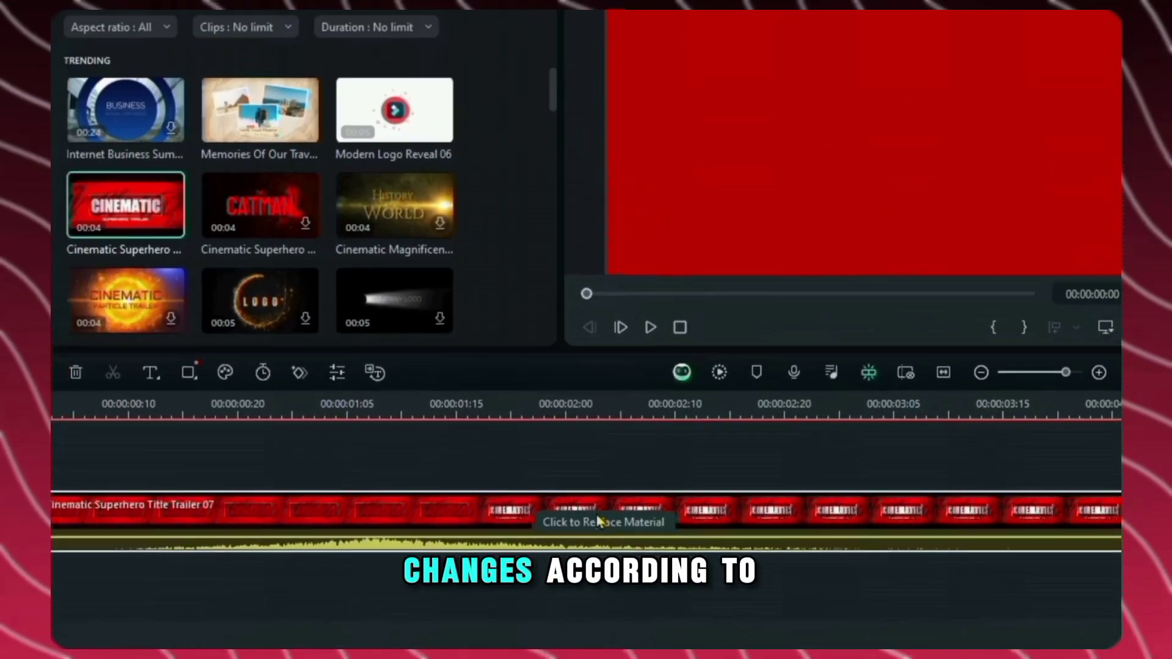
# - Replace its text lines with 'New To Edit' and 'Let's Edit', save, and play it
pyautogui.click(580, 519)
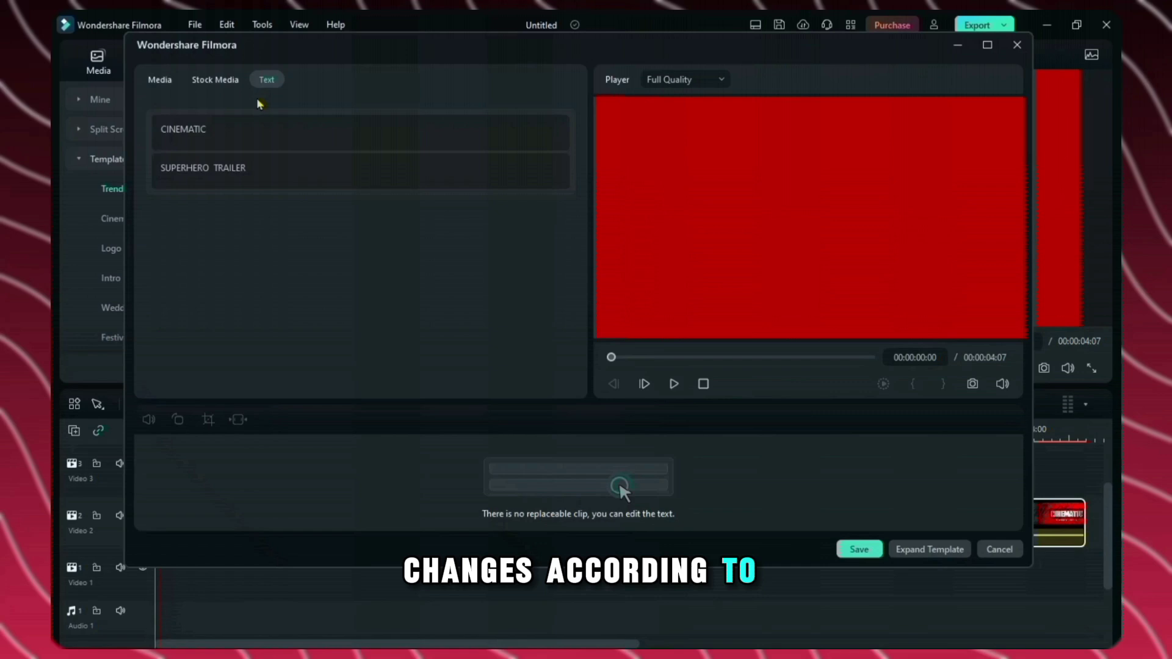
pyautogui.click(262, 129)
pyautogui.hotkey('ctrl', 'a')
pyautogui.write('New To Edit')
pyautogui.click(338, 171)
pyautogui.hotkey('ctrl', 'a')
pyautogui.write("Let's Edit")
pyautogui.click(859, 549)
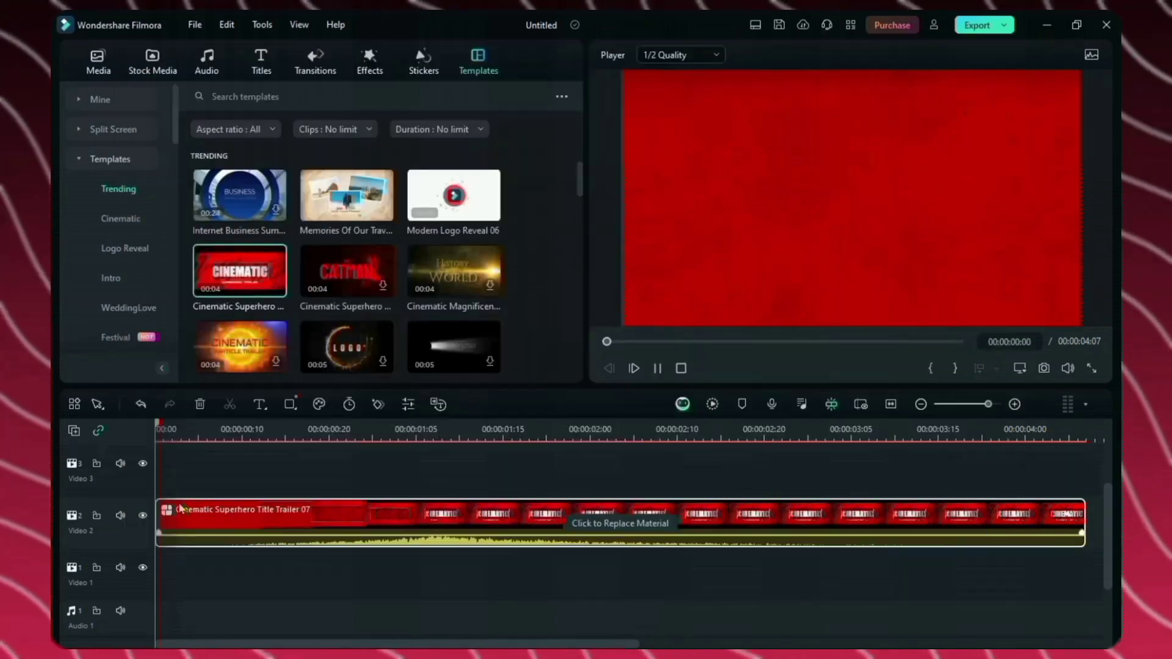
pyautogui.press('space')
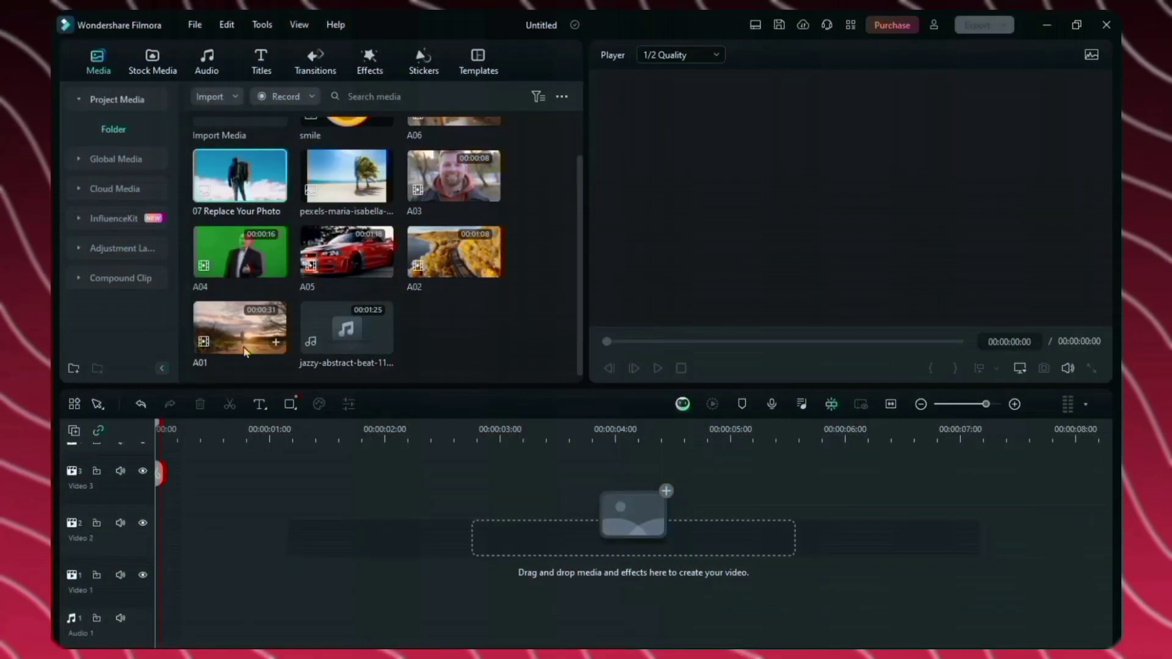
# - Place A01 on Video 2, add a Fade at the A01/A02 join, and preview from the start
pyautogui.moveTo(245, 345); pyautogui.dragTo(154, 525)
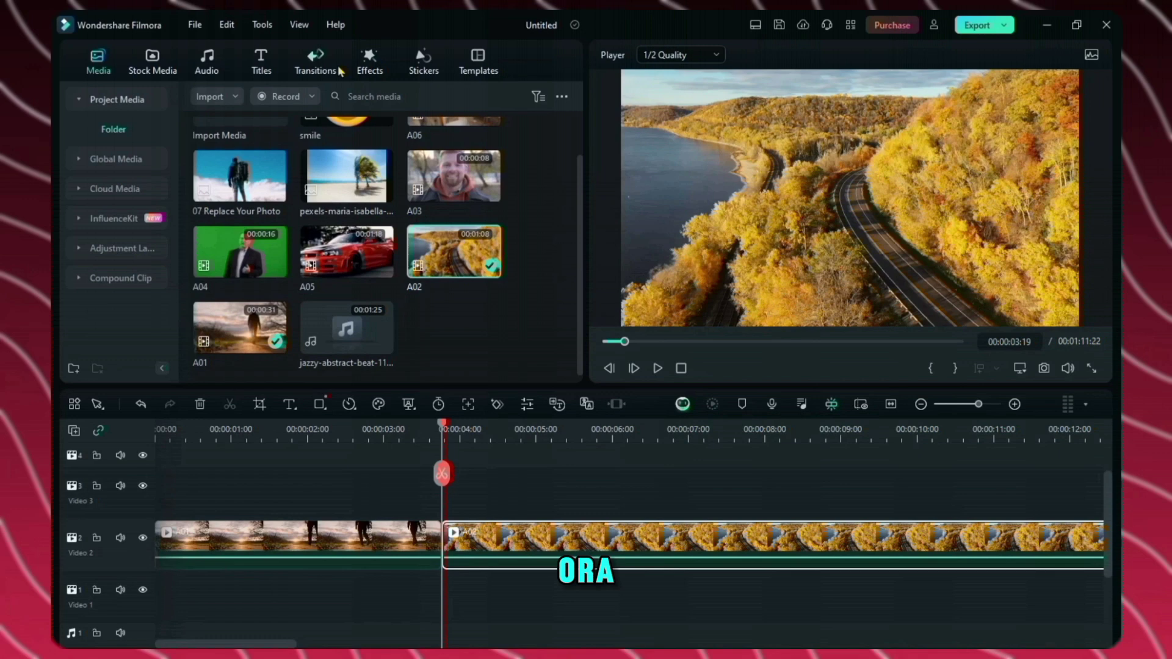
pyautogui.click(315, 61)
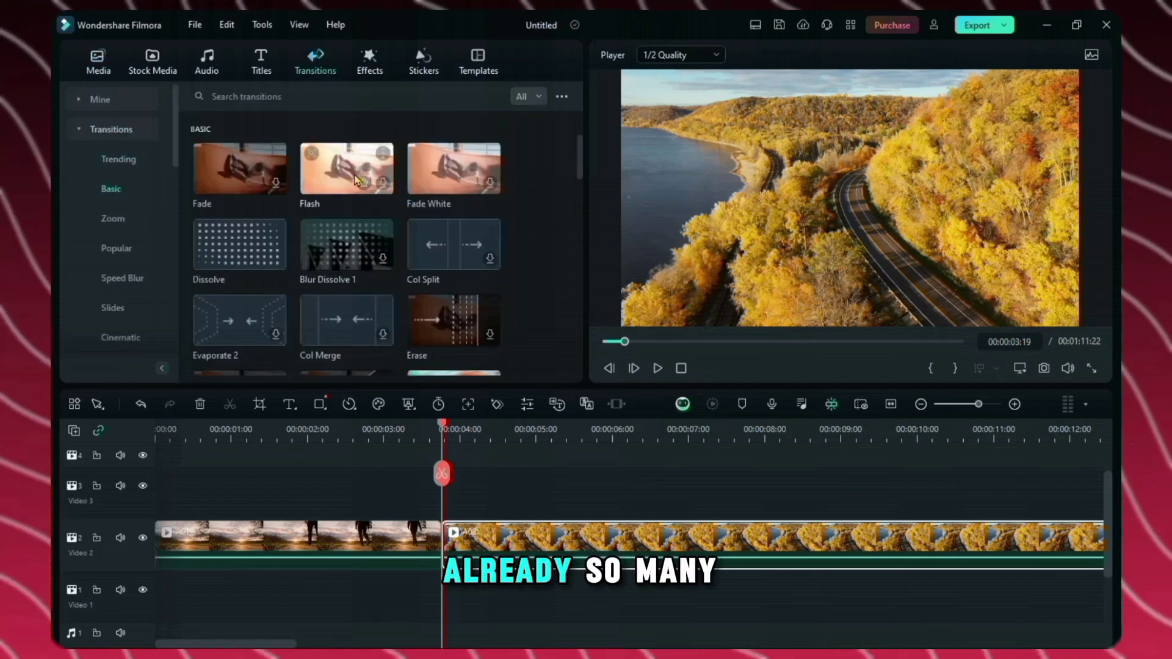
pyautogui.moveTo(240, 171); pyautogui.dragTo(432, 544)
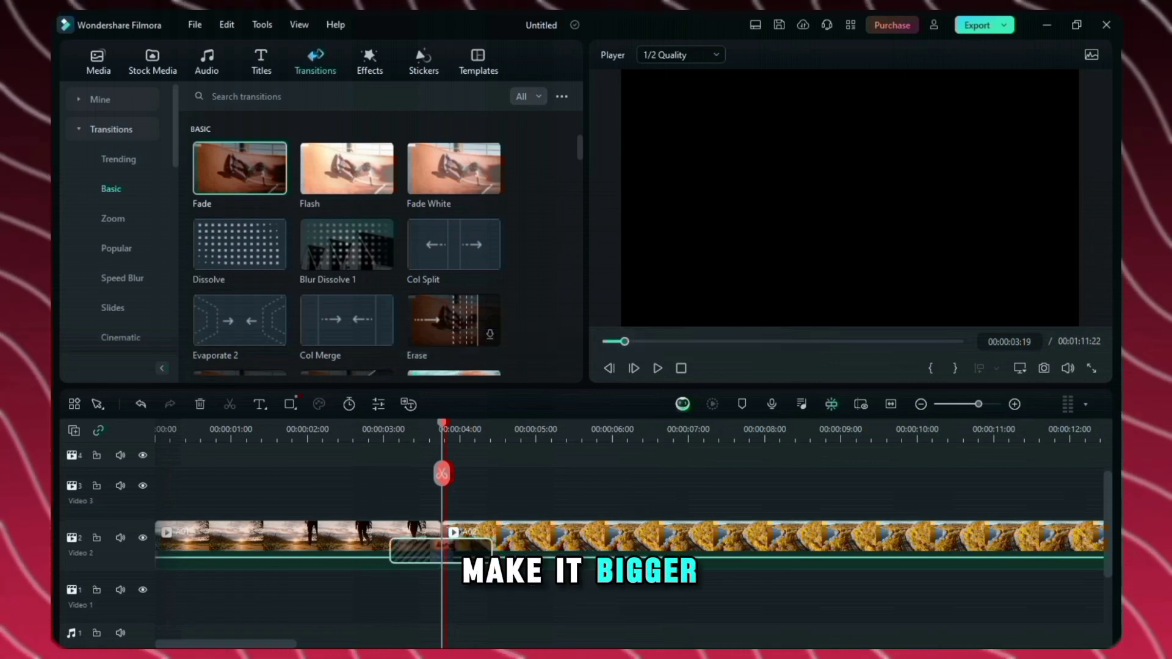
pyautogui.press('space')
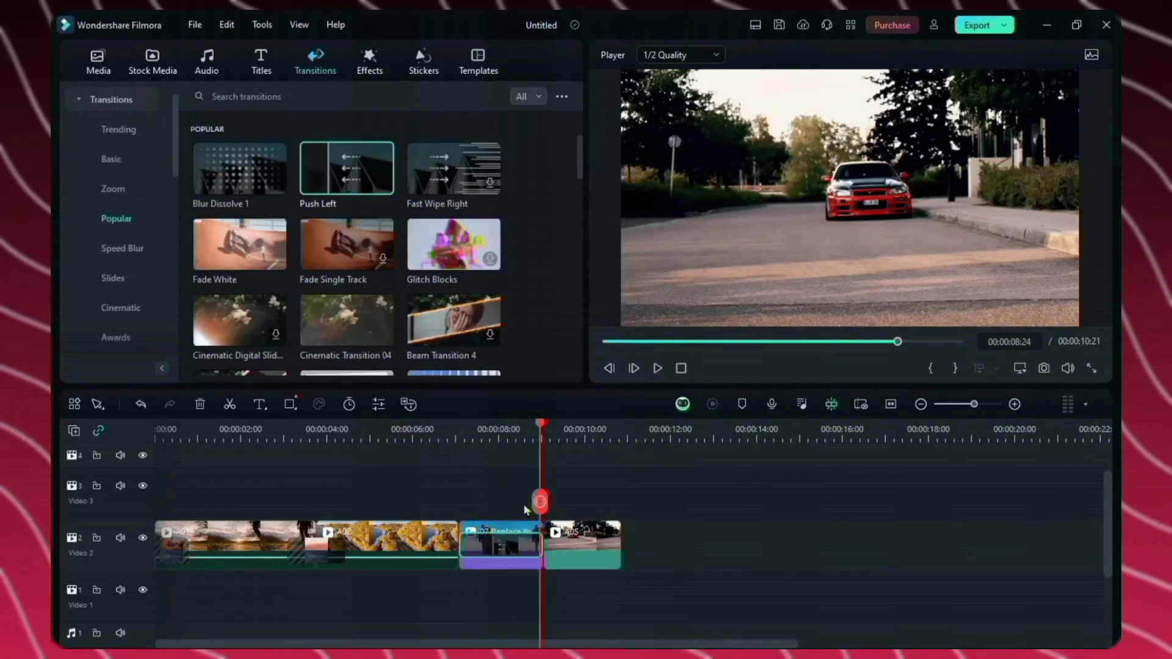
pyautogui.moveTo(541, 500); pyautogui.dragTo(447, 502)
pyautogui.press('space')
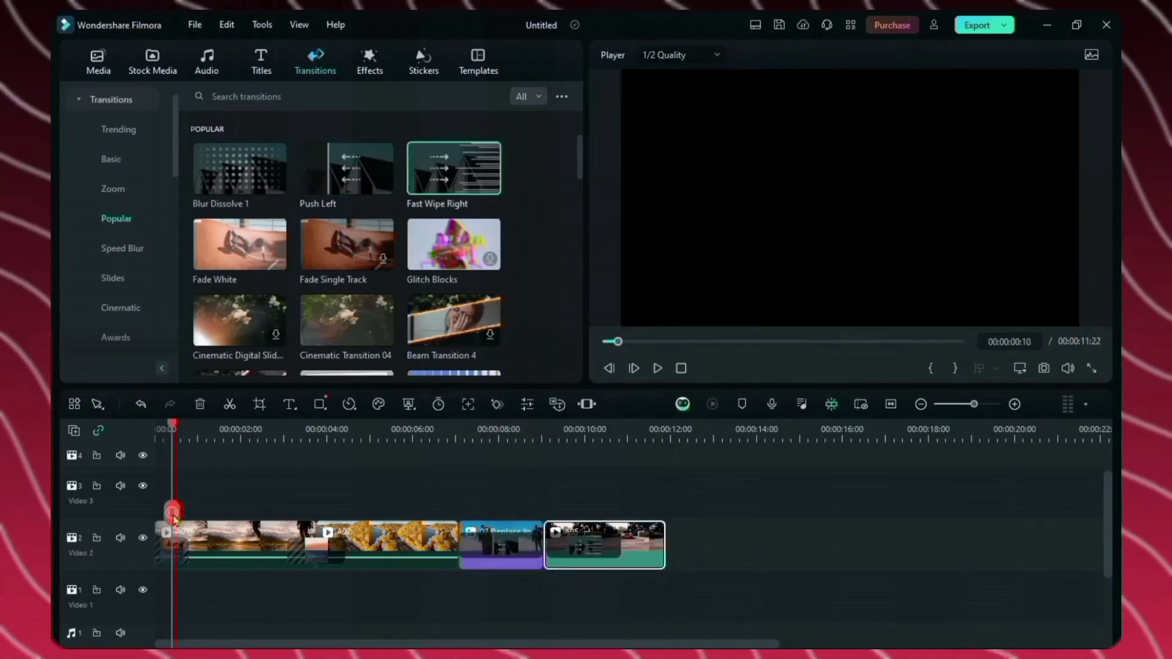
# - Add Big Title Pack Title 03 to Video 3 at the start of the video
pyautogui.click(264, 66)
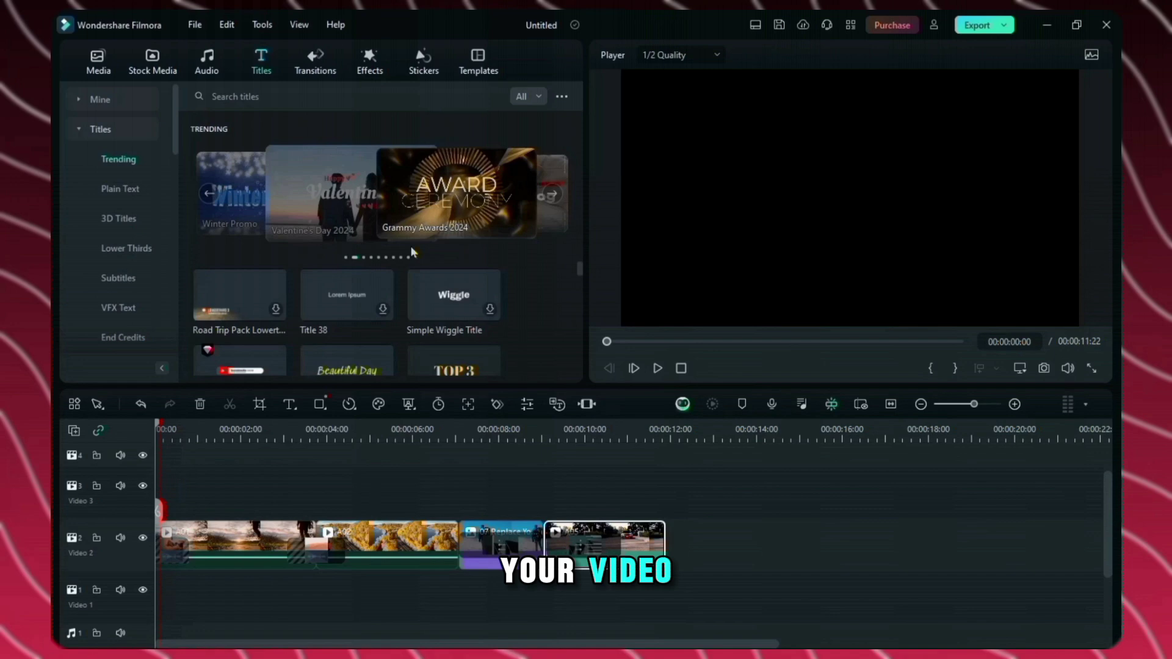
pyautogui.scroll(-3, 506, 194)
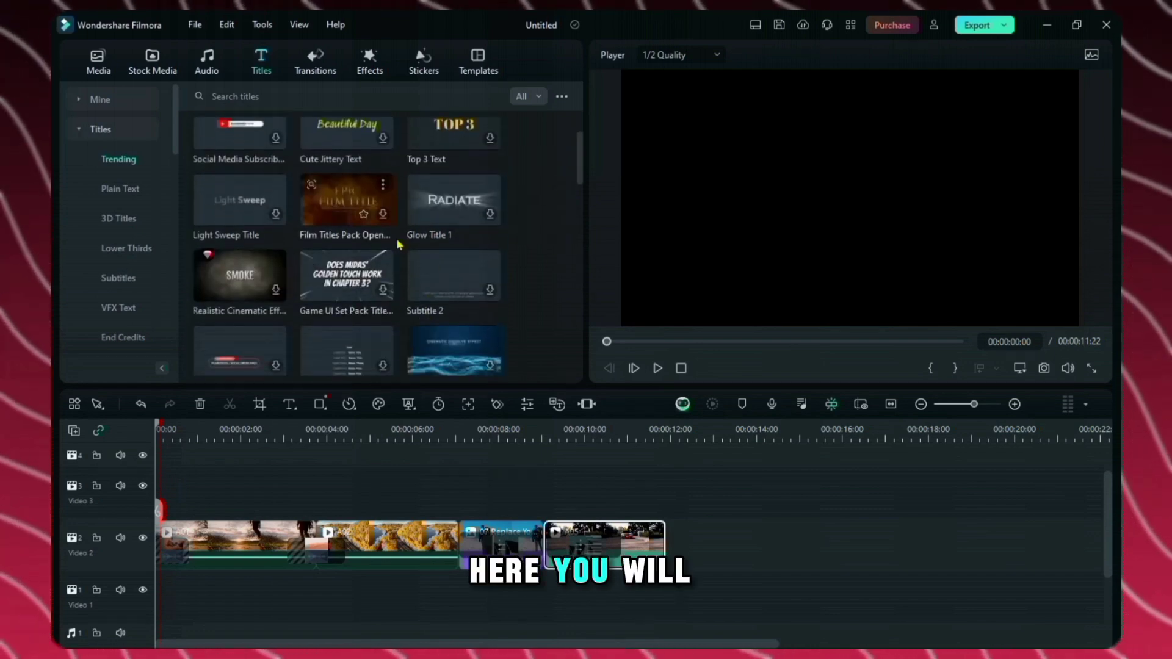
pyautogui.scroll(-2, 134, 280)
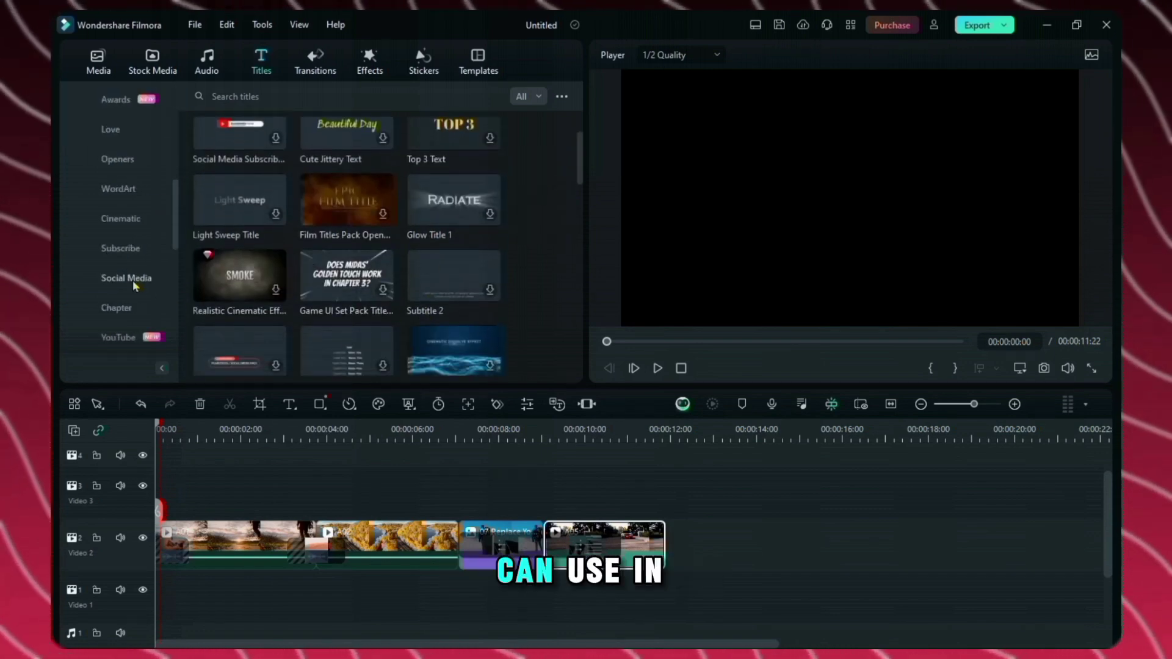
pyautogui.scroll(-3, 348, 291)
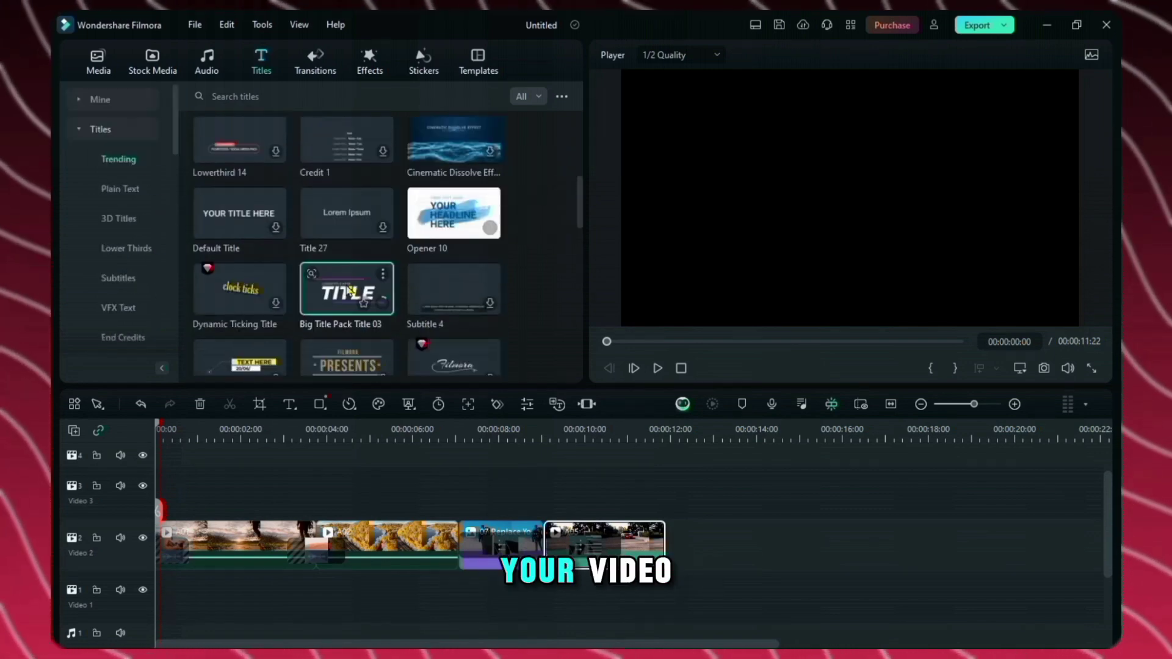
pyautogui.click(349, 292)
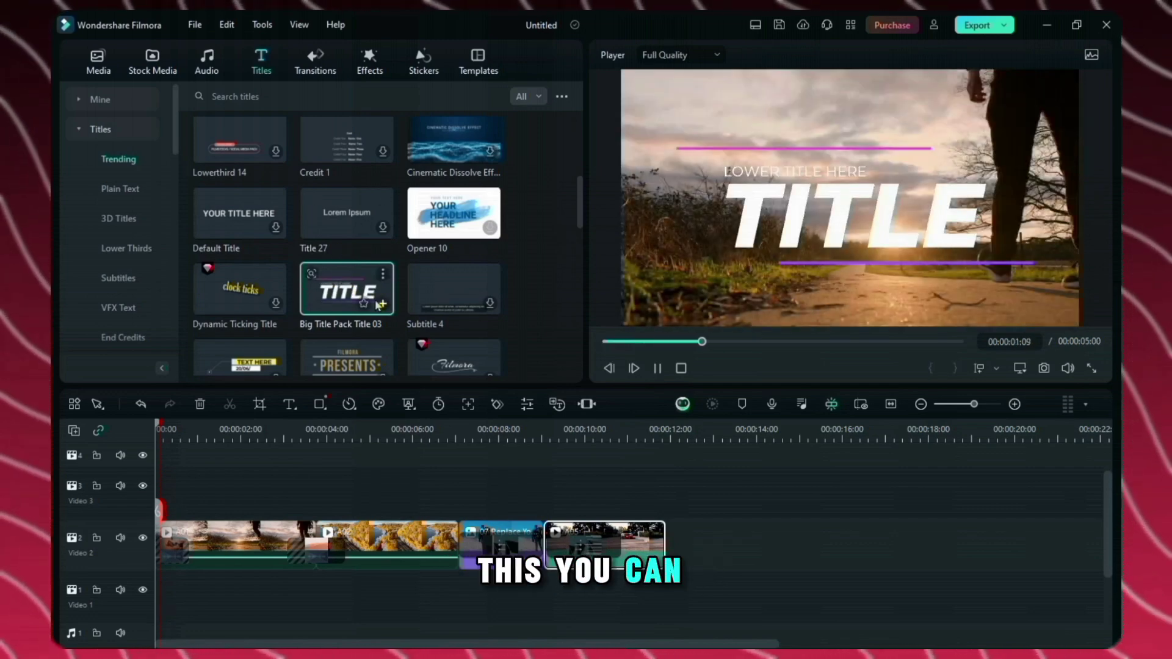
pyautogui.moveTo(343, 286); pyautogui.dragTo(221, 493)
pyautogui.press('space')
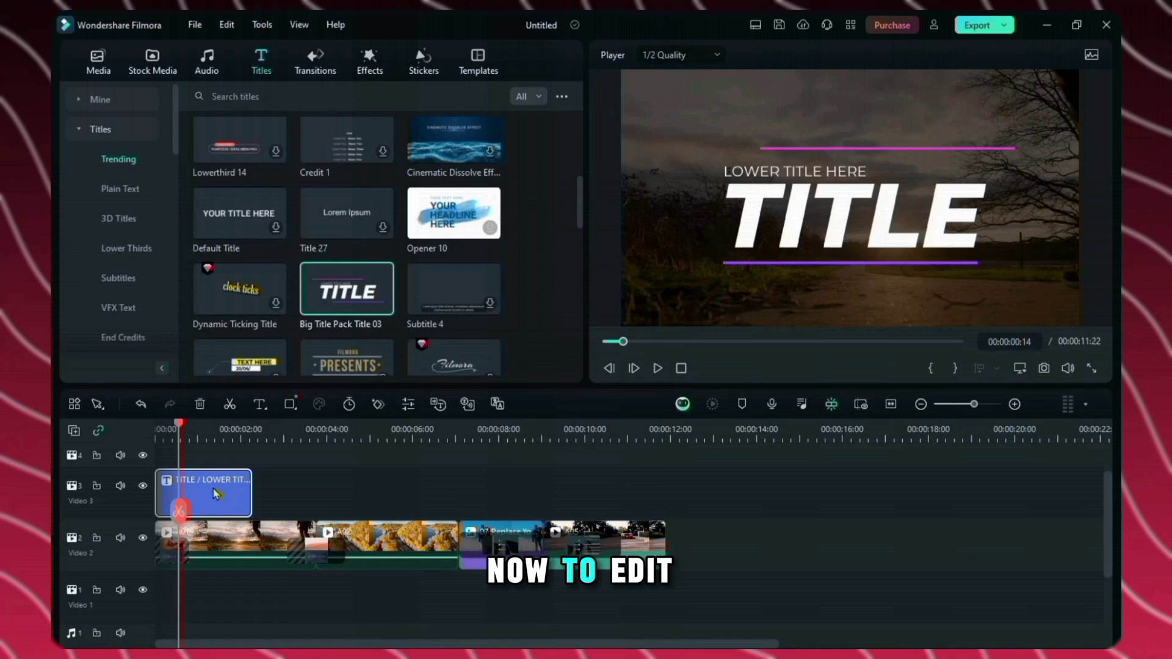
# - Retype the title's main text so it reads 'WElcome'
pyautogui.doubleClick(904, 216)
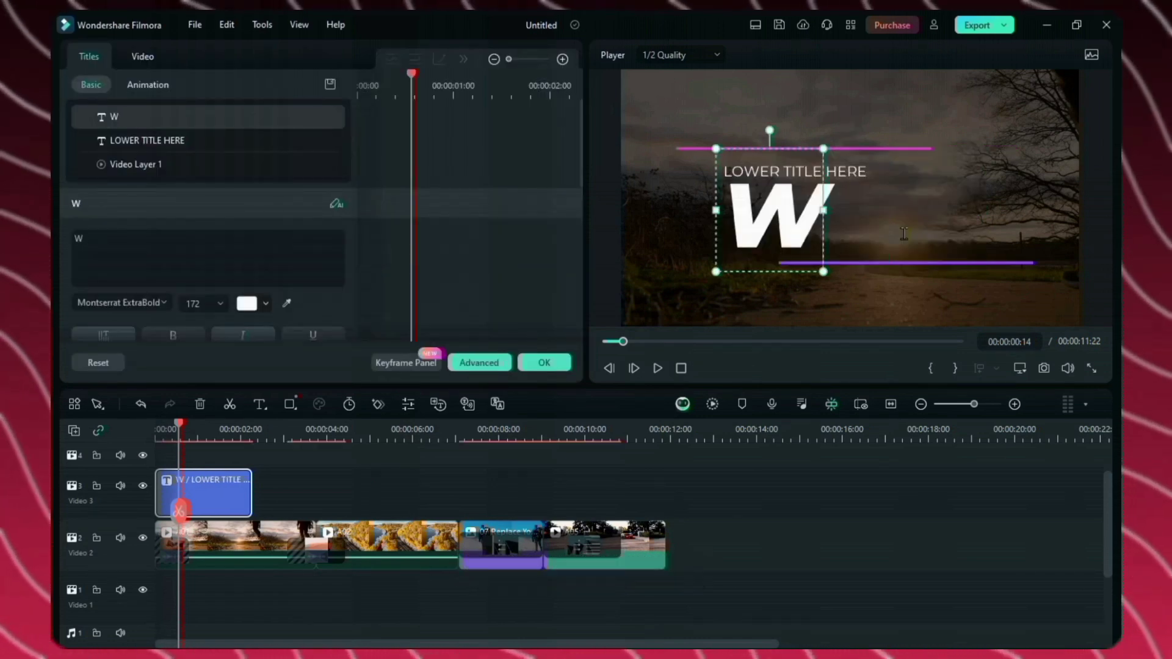
pyautogui.write('Elco')
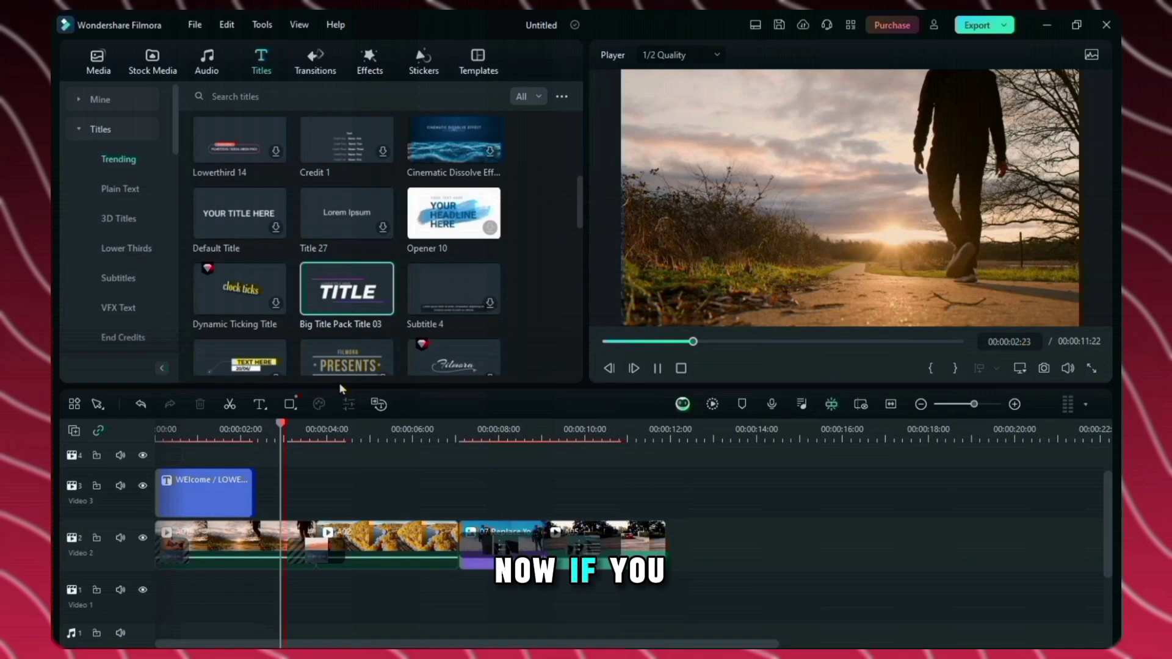
pyautogui.moveTo(288, 524); pyautogui.dragTo(366, 524)
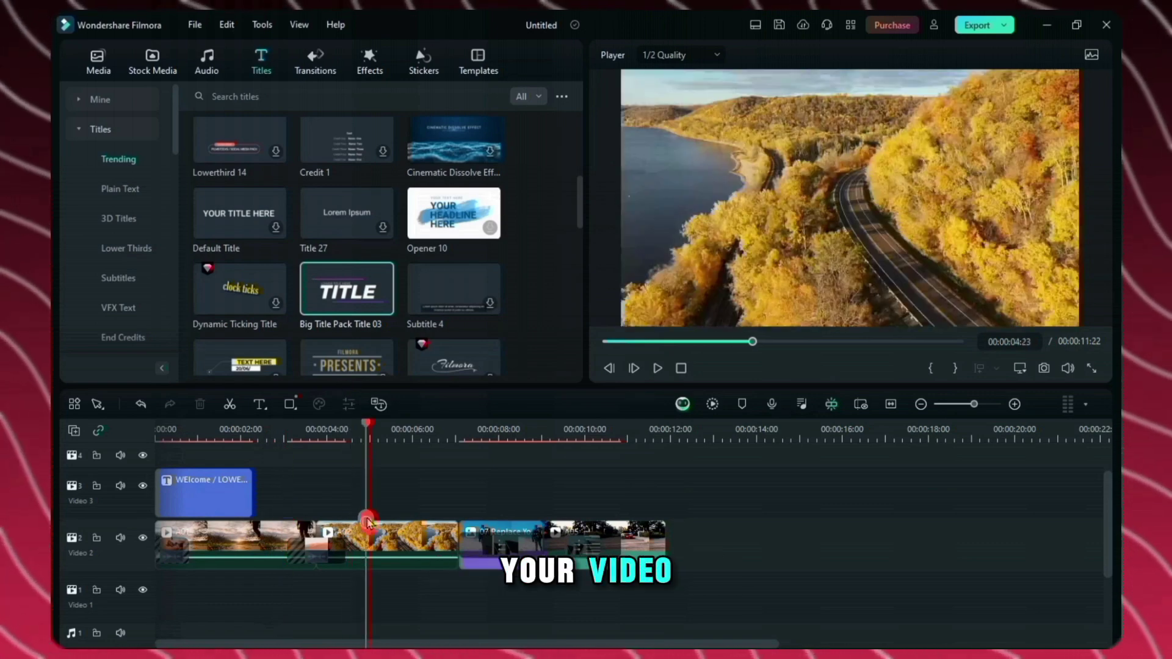
# - Drag Trippy Glitch from Video Effects > Glitch onto Video 3 above the last clip
pyautogui.click(371, 66)
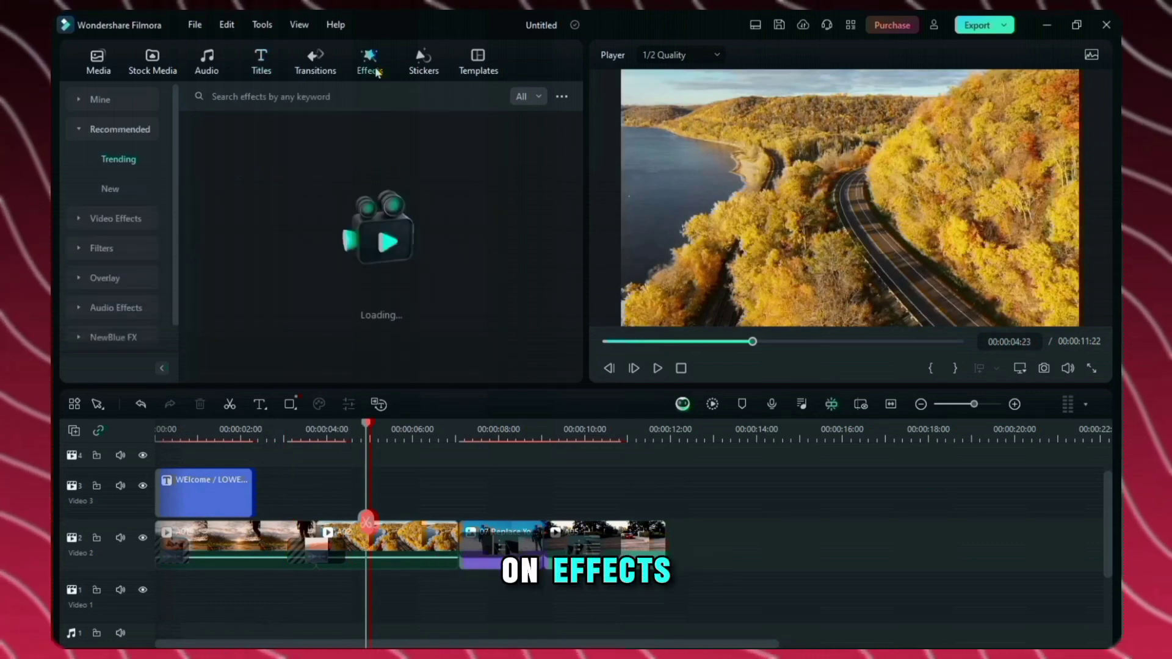
pyautogui.click(116, 159)
pyautogui.click(116, 188)
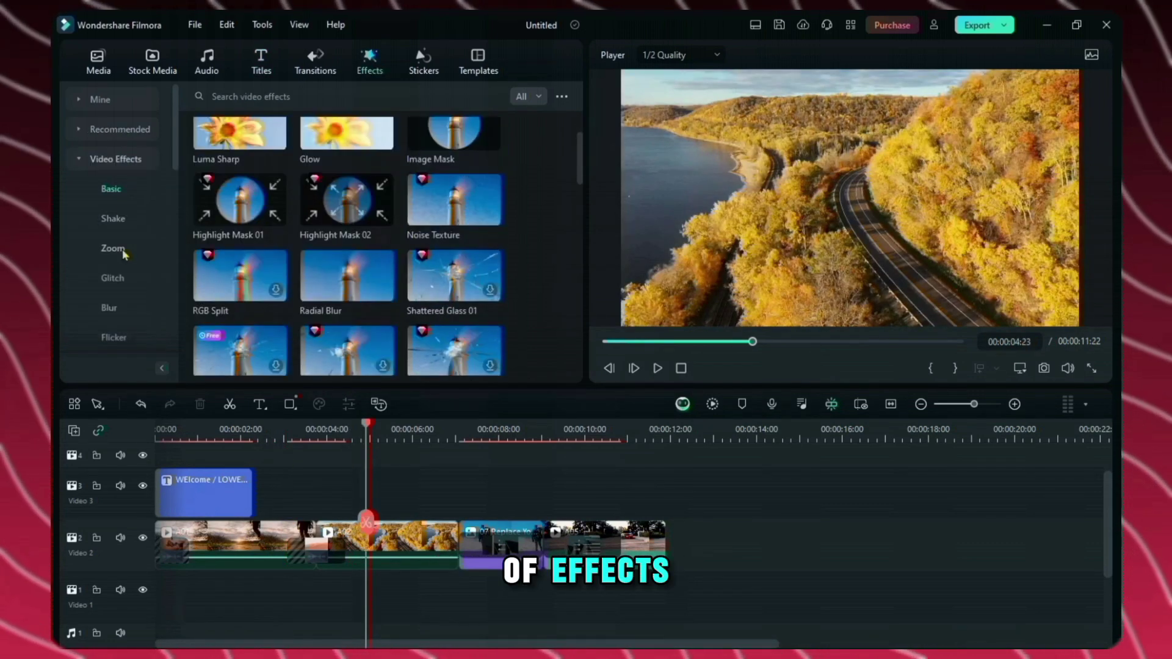
pyautogui.click(113, 277)
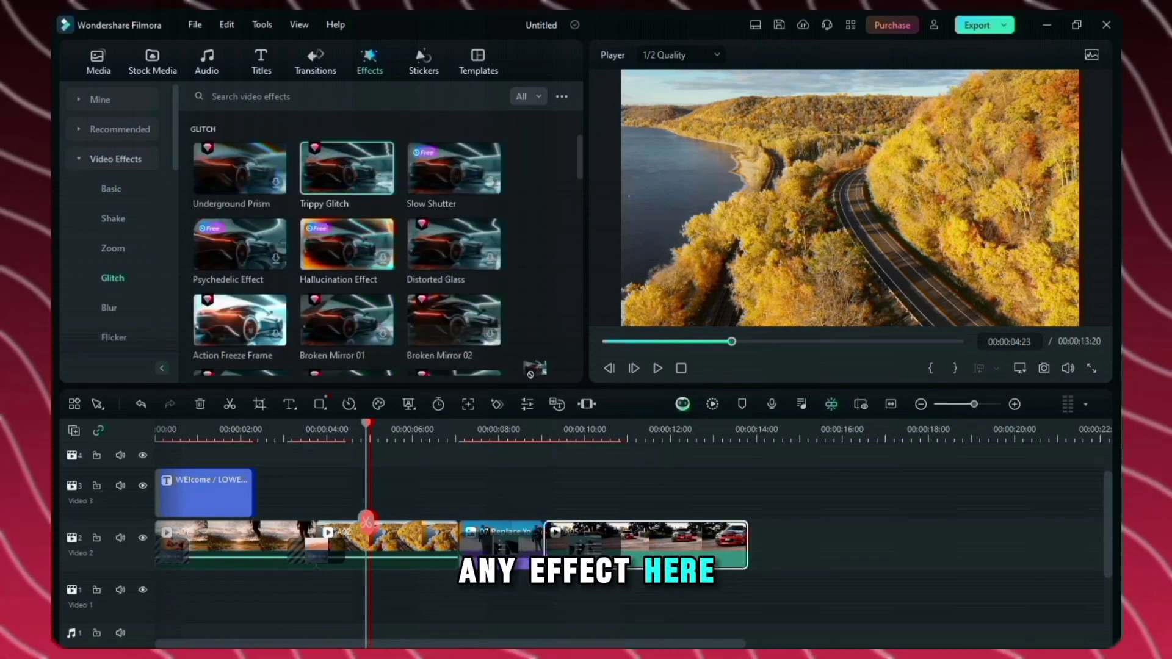
pyautogui.moveTo(347, 168); pyautogui.dragTo(638, 513)
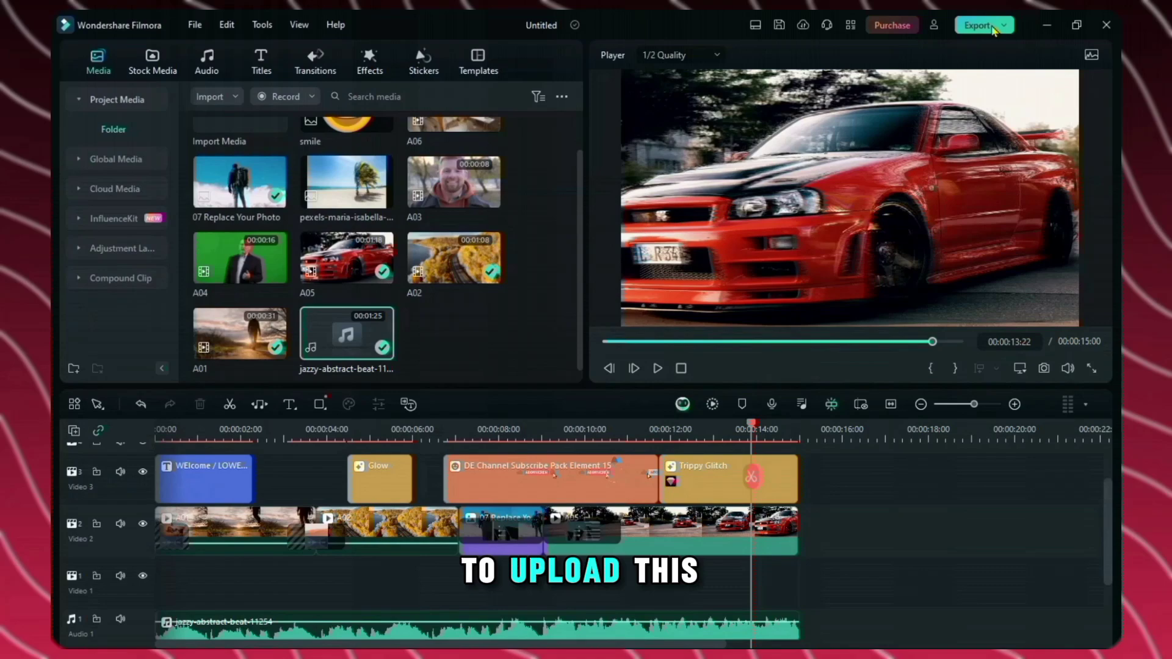
# - Set the MP4 export to Higher quality, 1440x1080 resolution and 25 fps
pyautogui.click(979, 25)
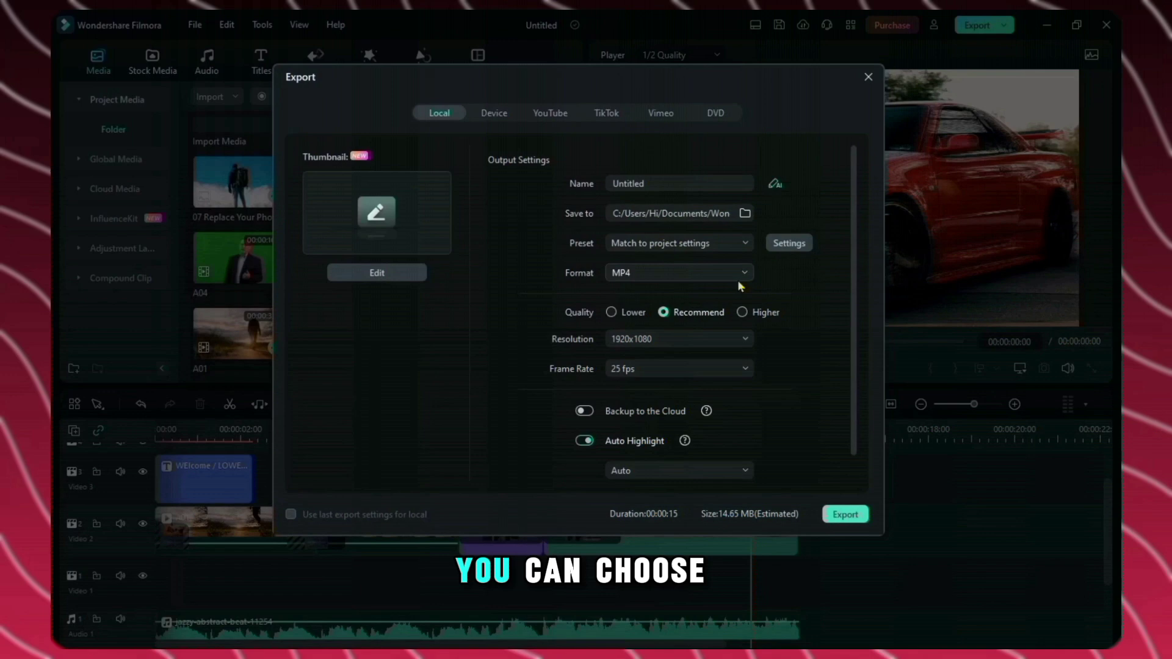
pyautogui.click(742, 312)
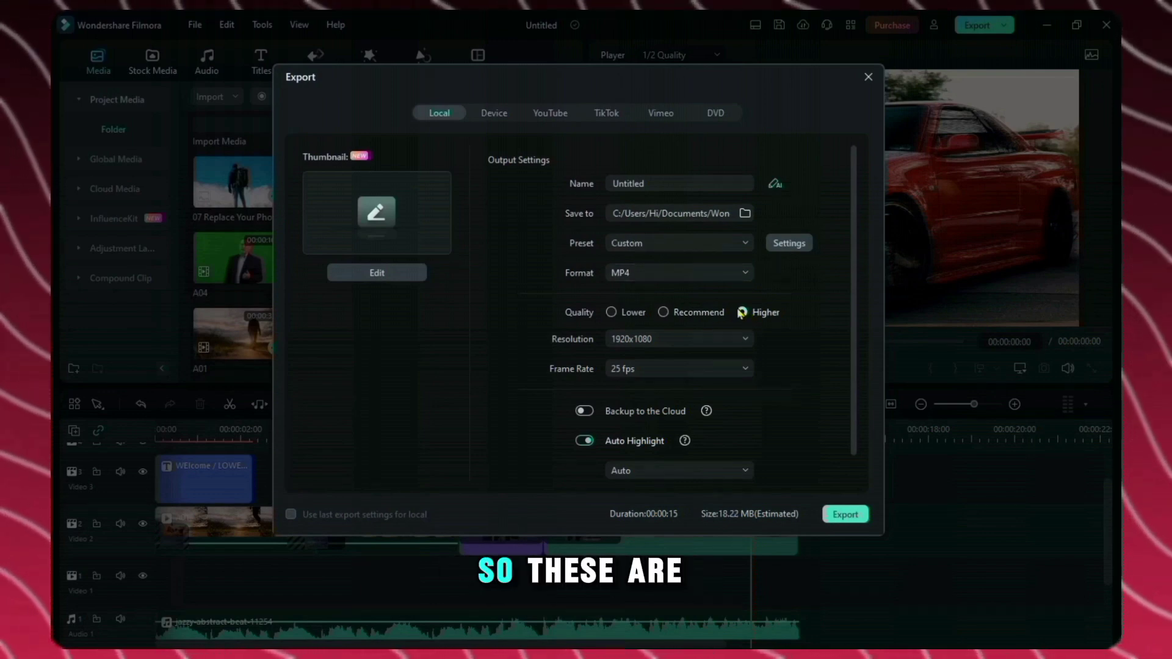
pyautogui.click(732, 339)
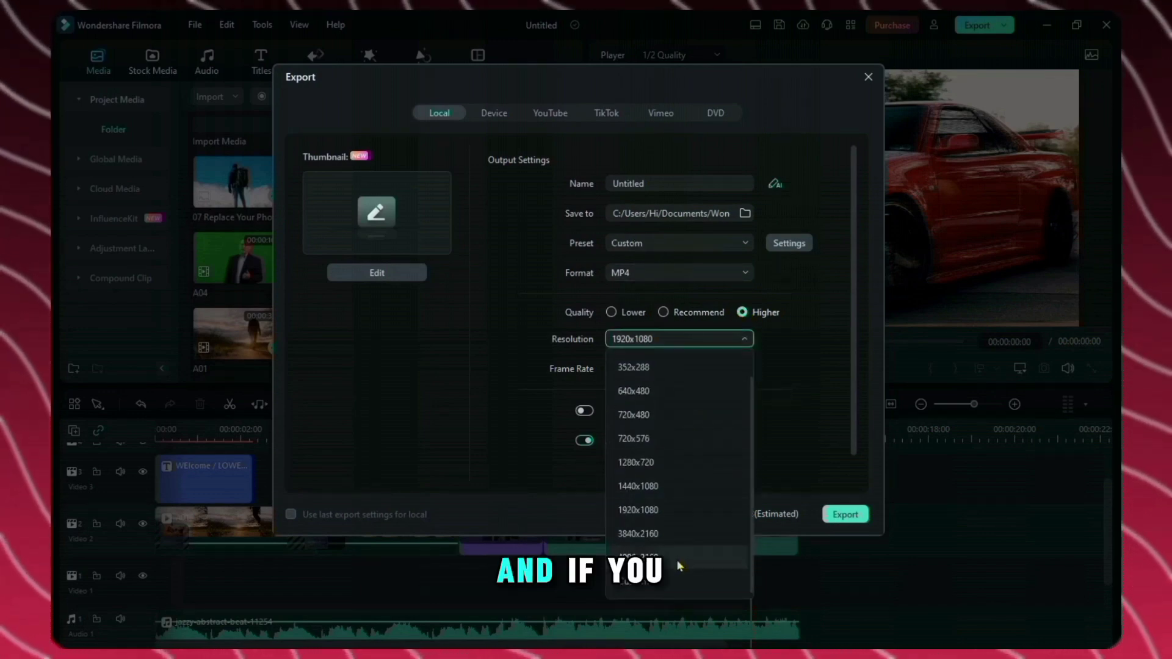
pyautogui.click(680, 486)
pyautogui.click(680, 369)
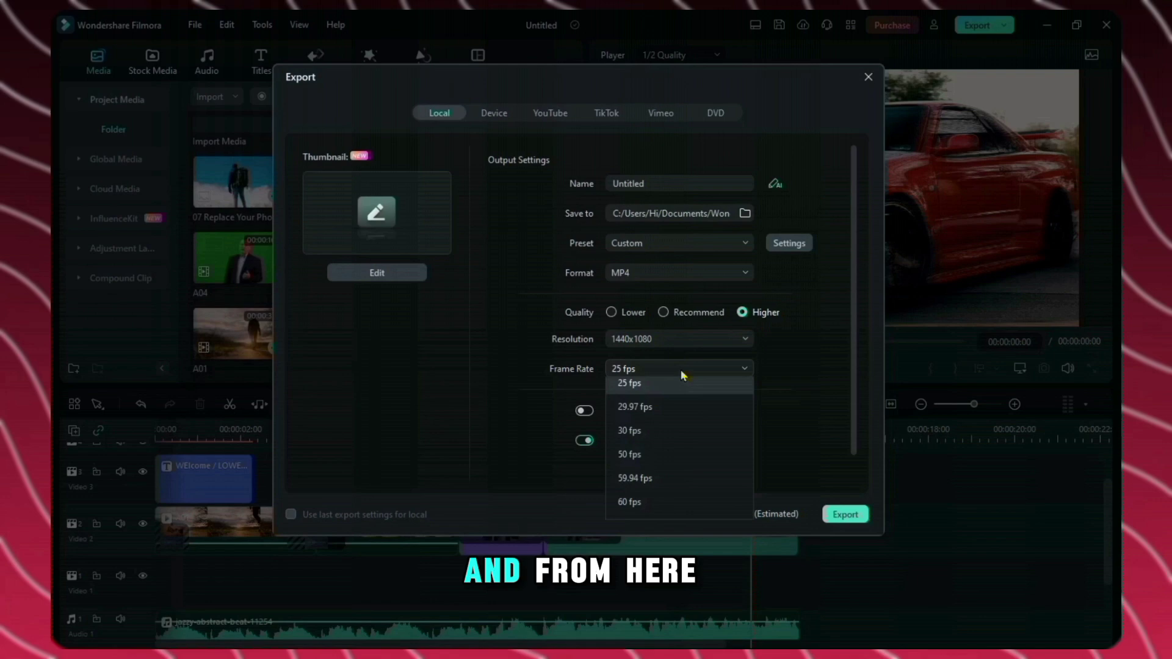
pyautogui.click(673, 479)
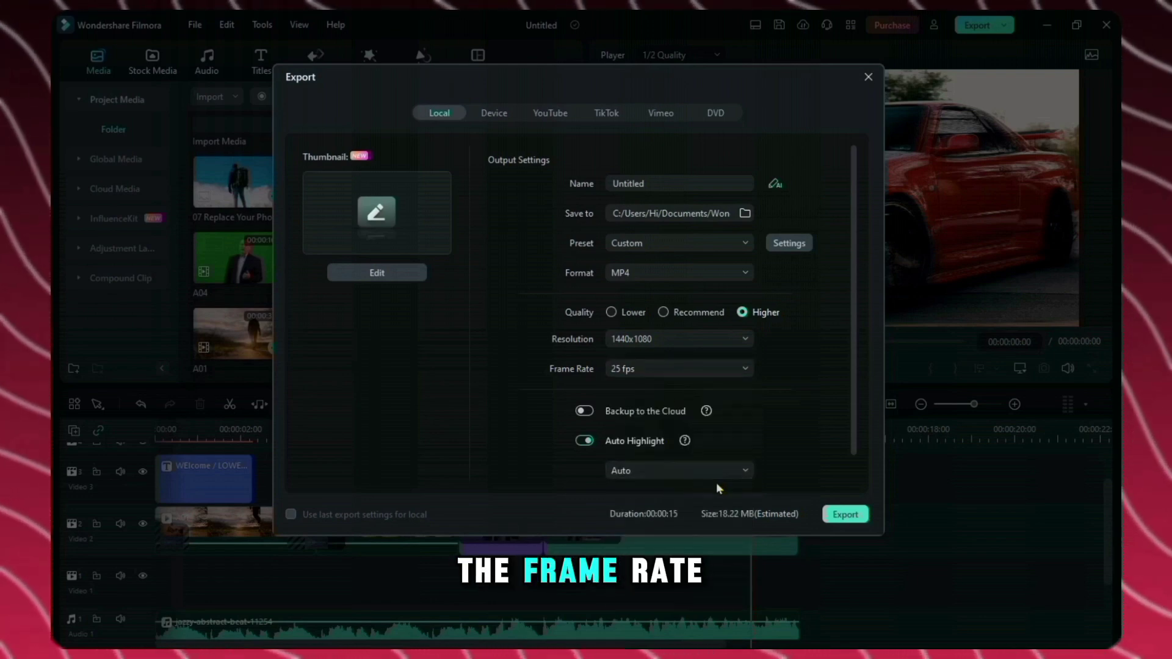